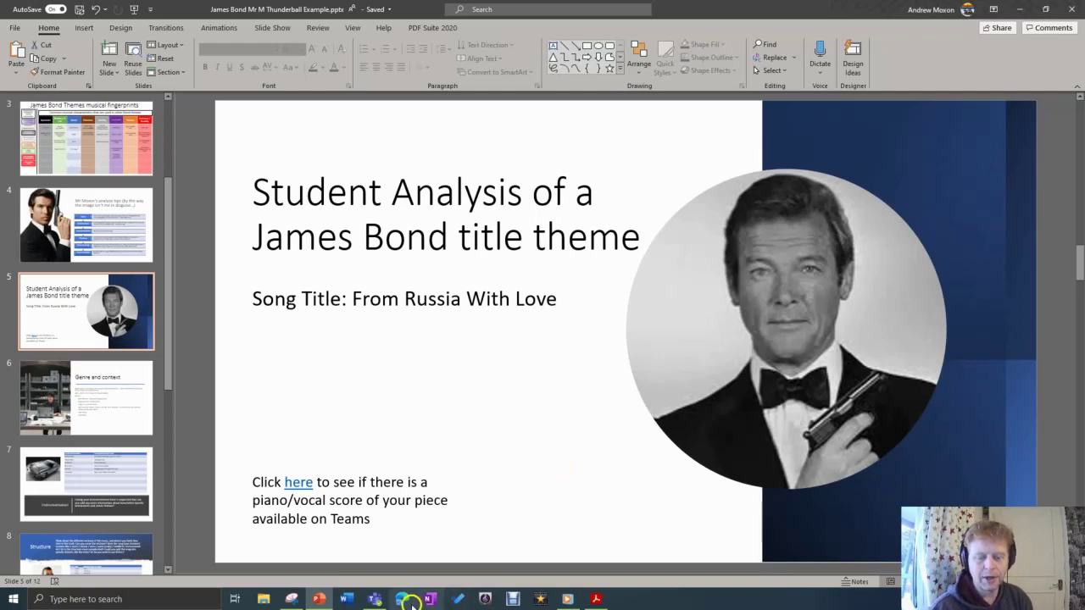
# Step: Check the lesson's Meeting Notes in the class Teams channel, then return to the presentation
pyautogui.click(374, 599)
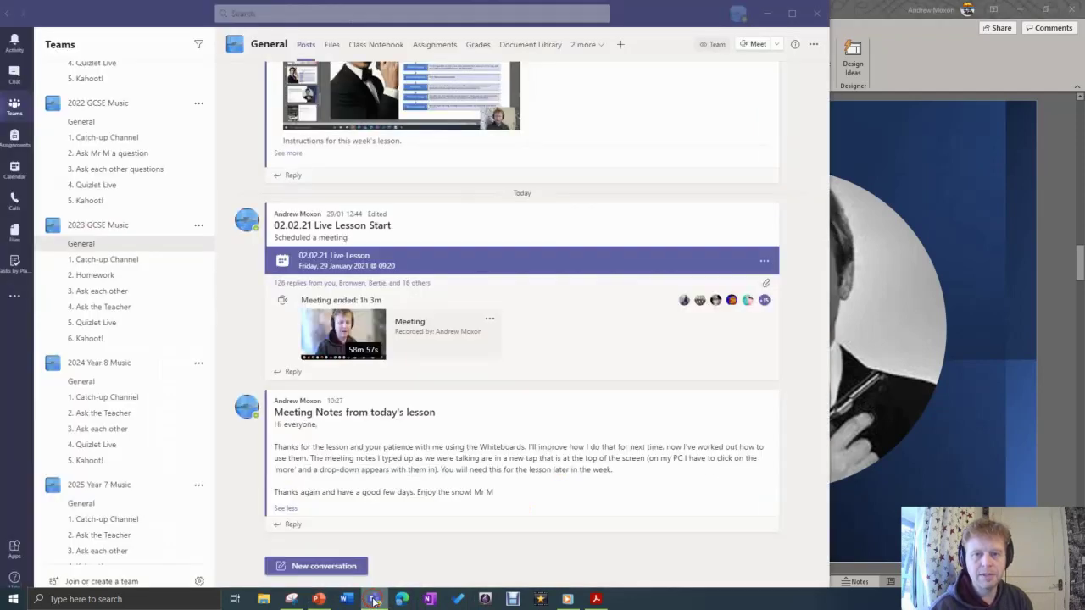
pyautogui.click(602, 47)
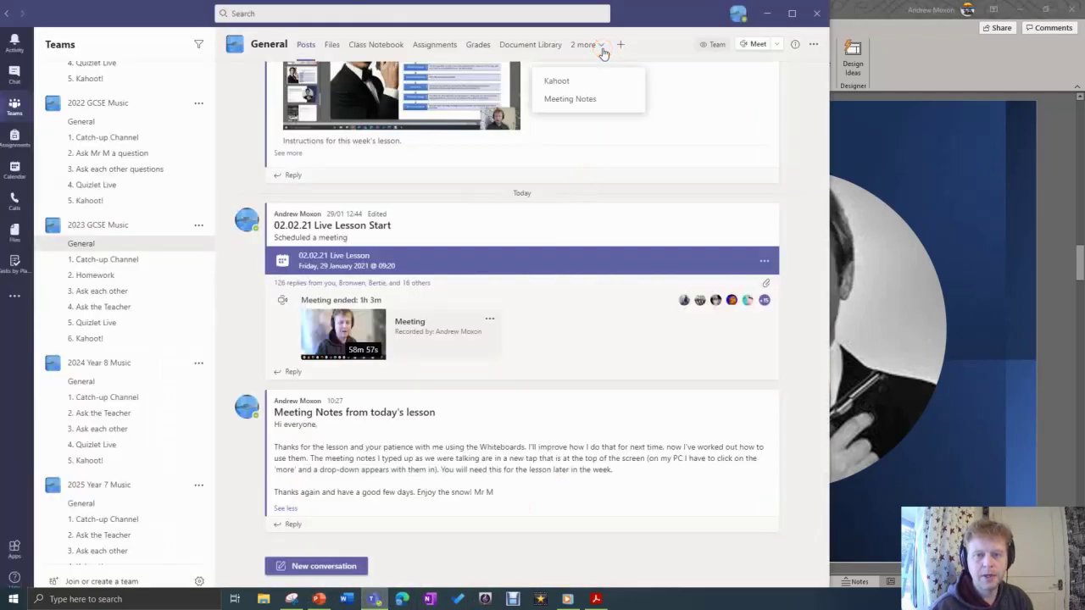
pyautogui.click(570, 99)
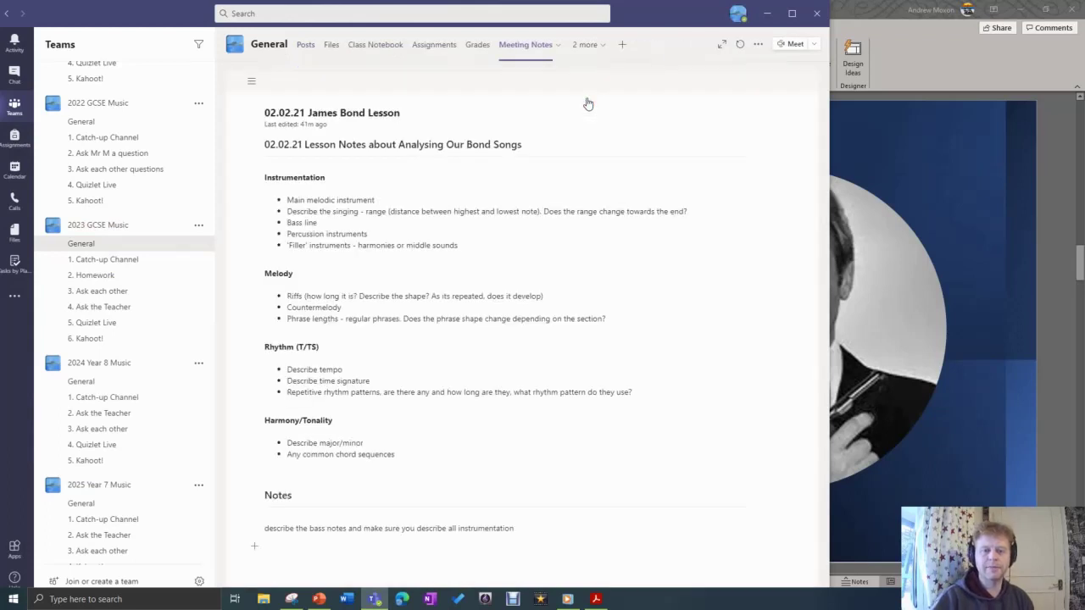
pyautogui.click(393, 252)
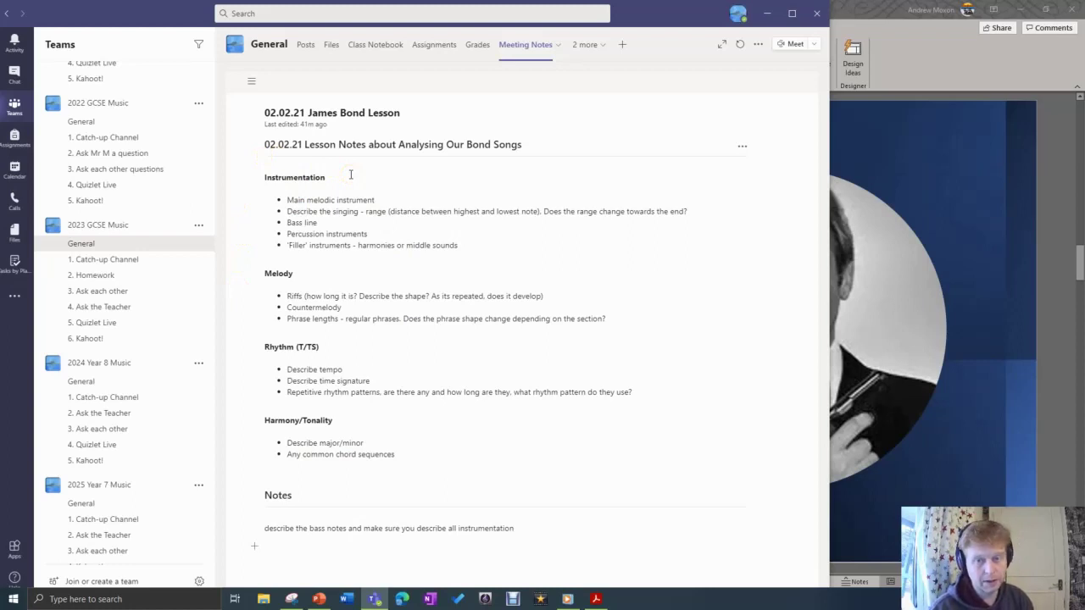
pyautogui.click(973, 203)
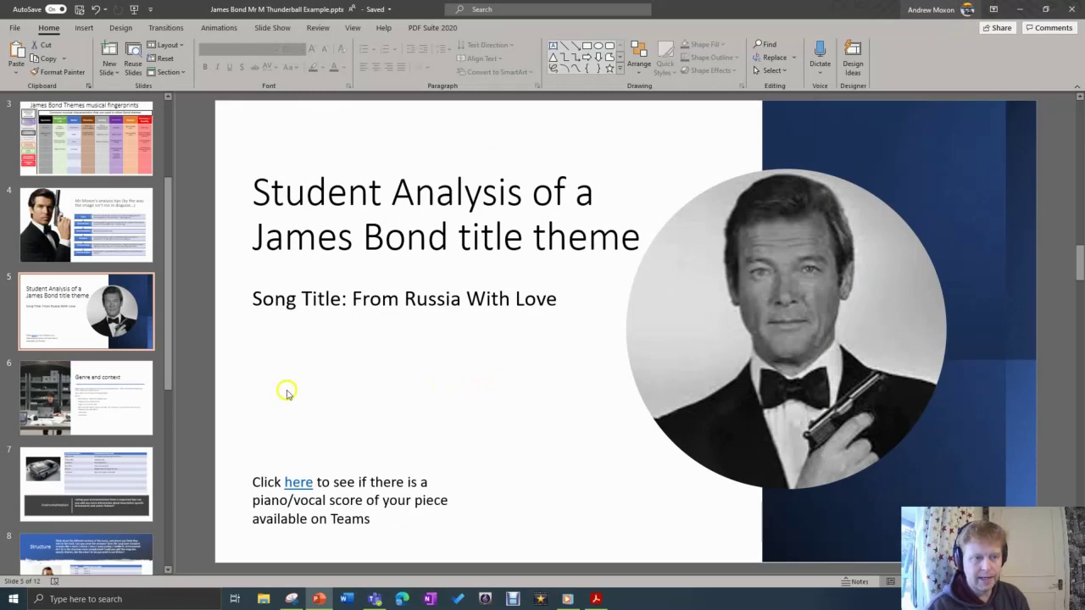
# Step: Visit the Genre and context and All the James Bond songs slides, ending on Genre and context
pyautogui.click(121, 395)
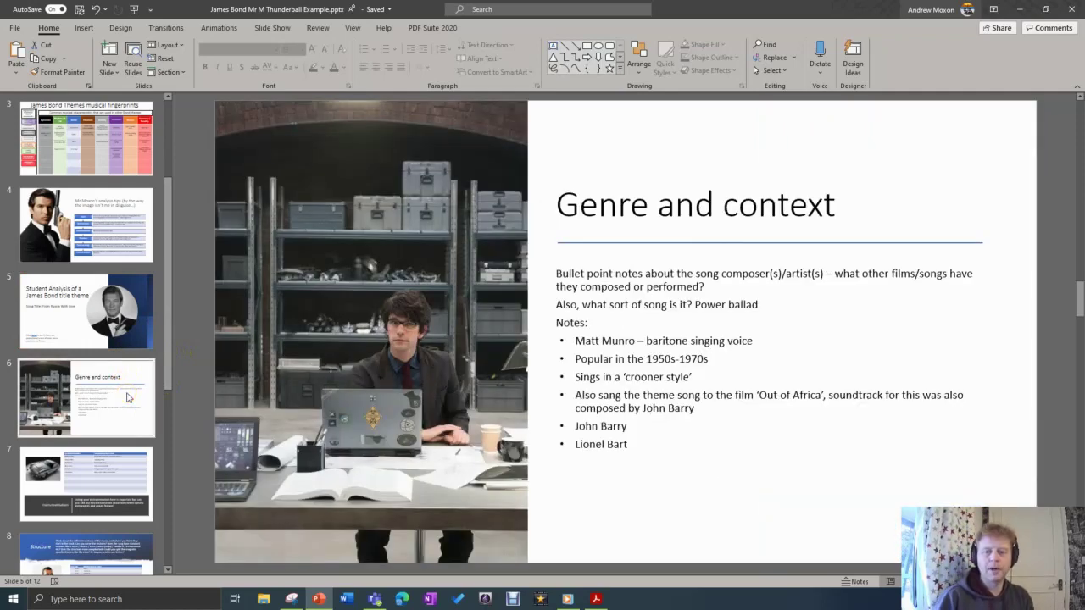
pyautogui.click(467, 150)
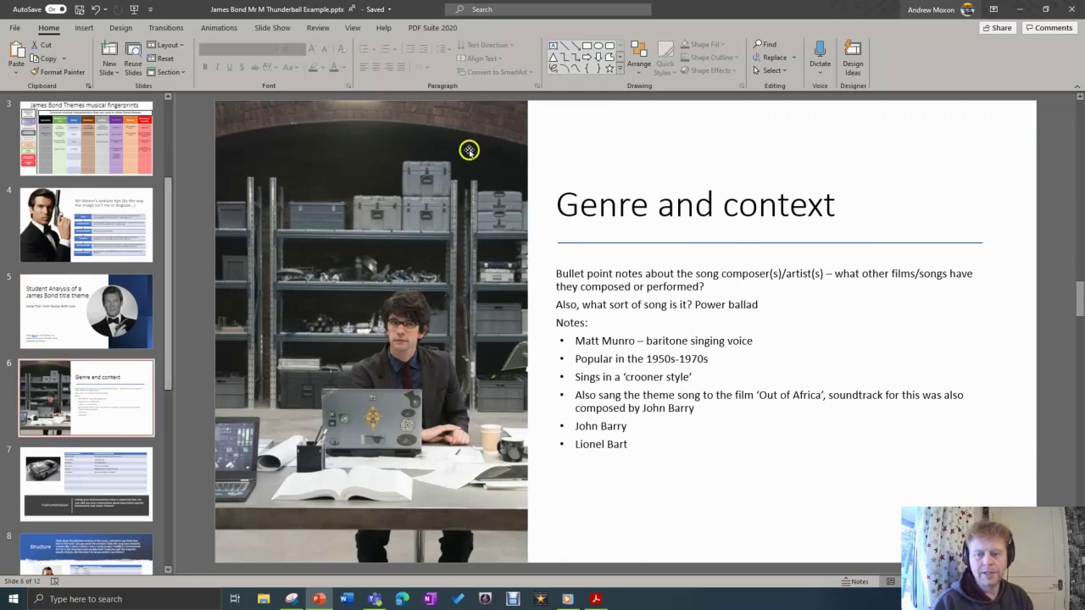
pyautogui.moveTo(168, 246)
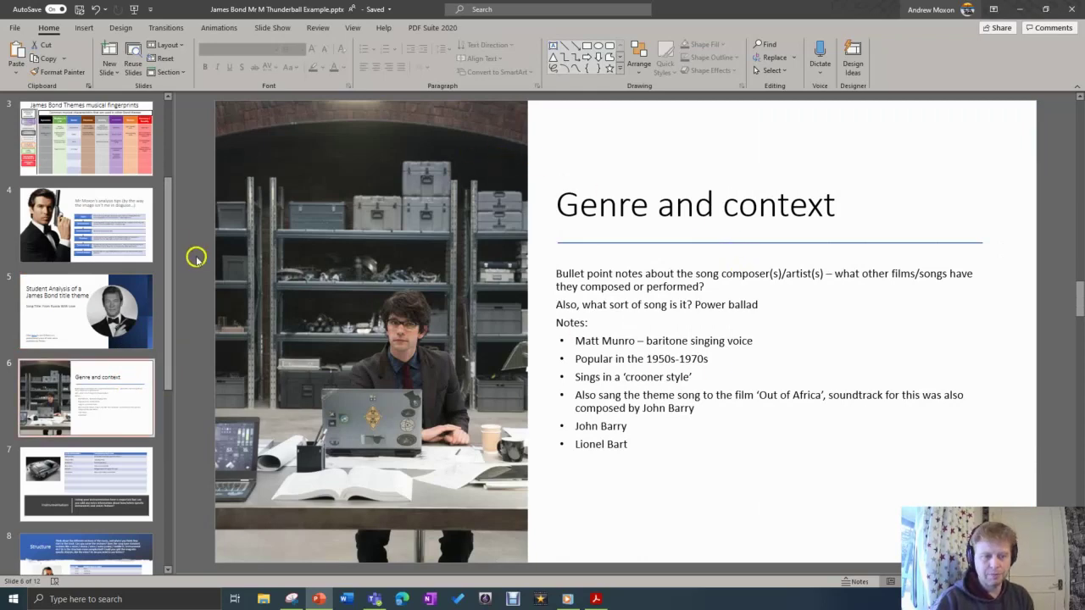
pyautogui.moveTo(172, 250); pyautogui.dragTo(170, 170)
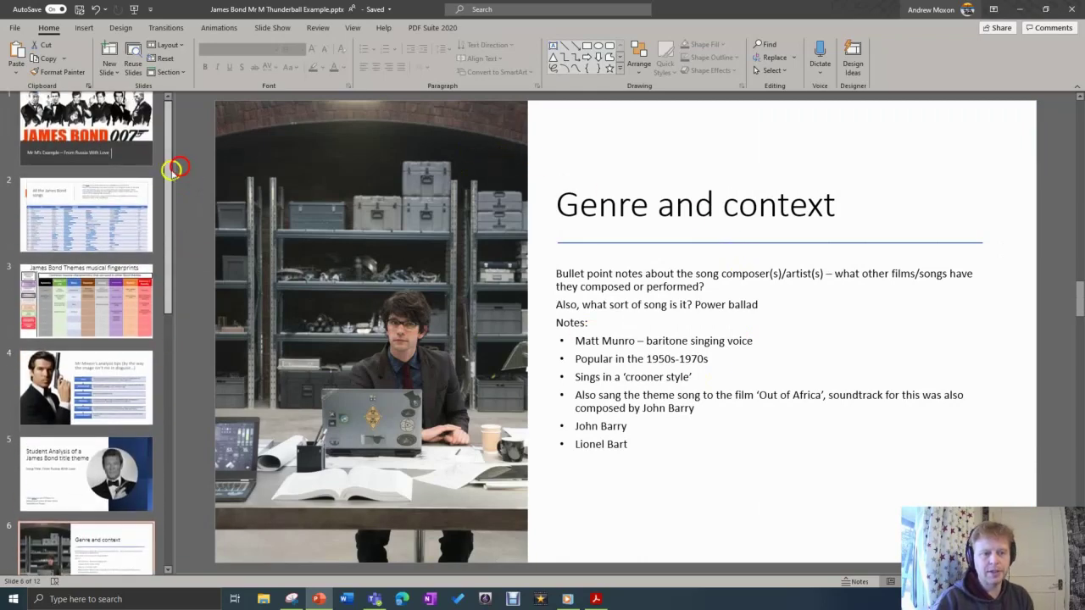
pyautogui.click(86, 222)
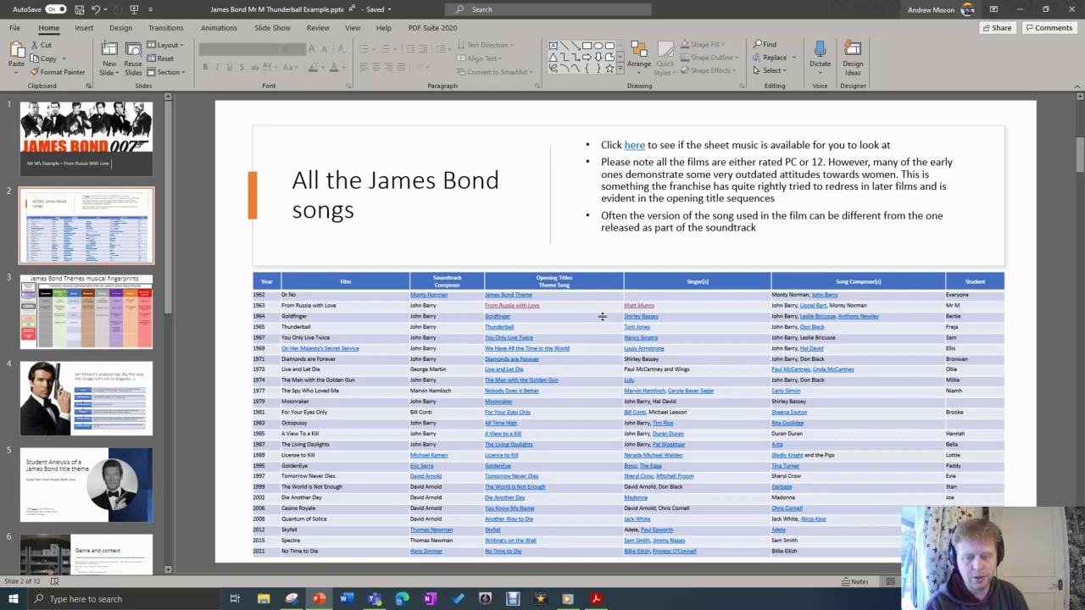
pyautogui.click(111, 534)
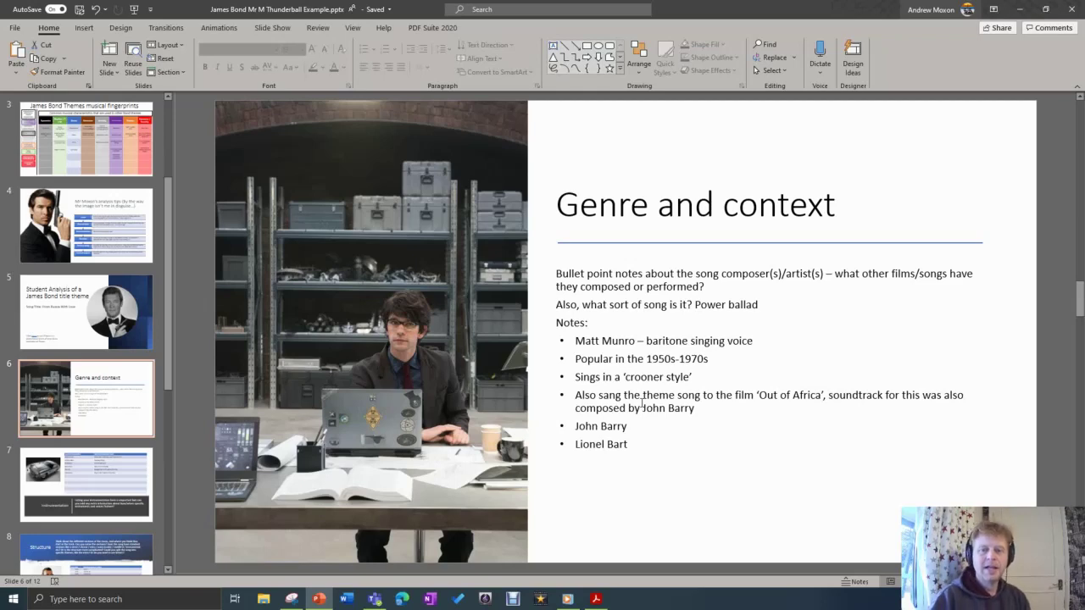
# Step: Open the Instrumentation slide with its table of instruments and usage notes
pyautogui.click(92, 486)
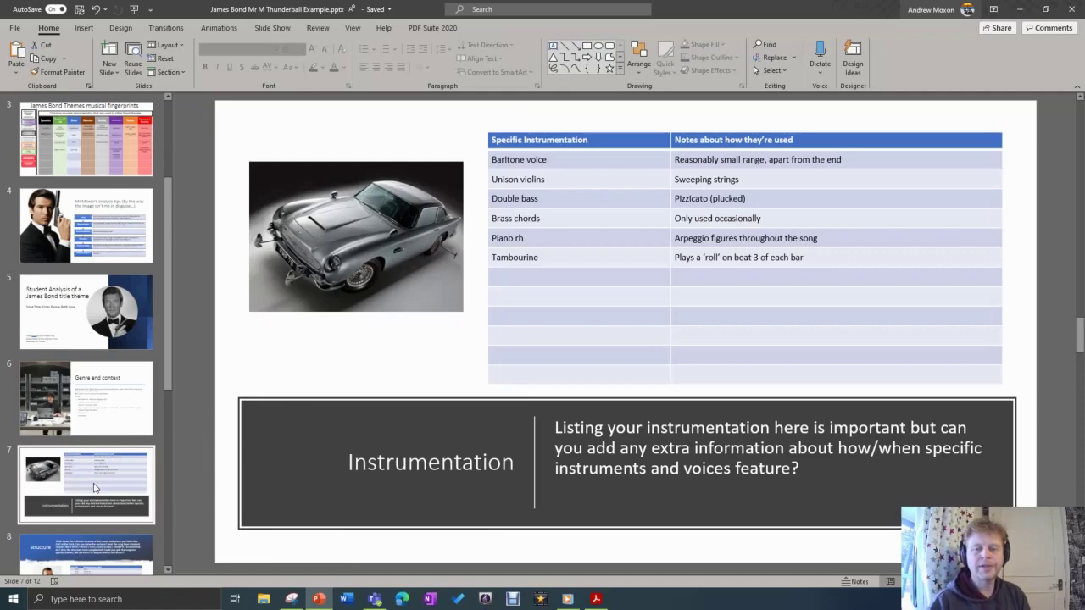
# Step: Point out the Baritone voice entry in the Instrumentation table, then open the Structure slide
pyautogui.click(494, 158)
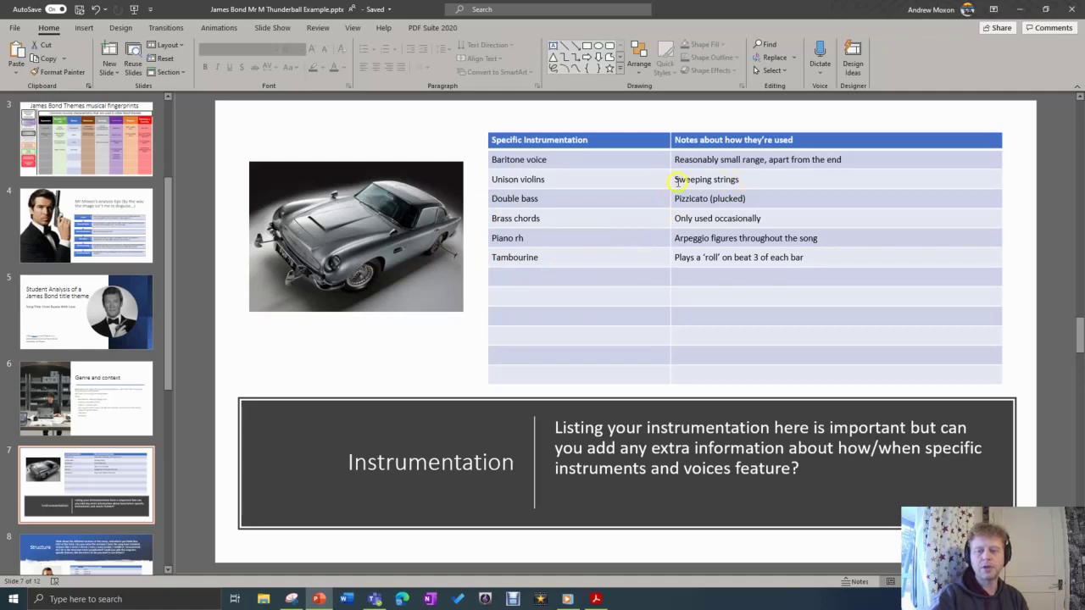
pyautogui.click(585, 190)
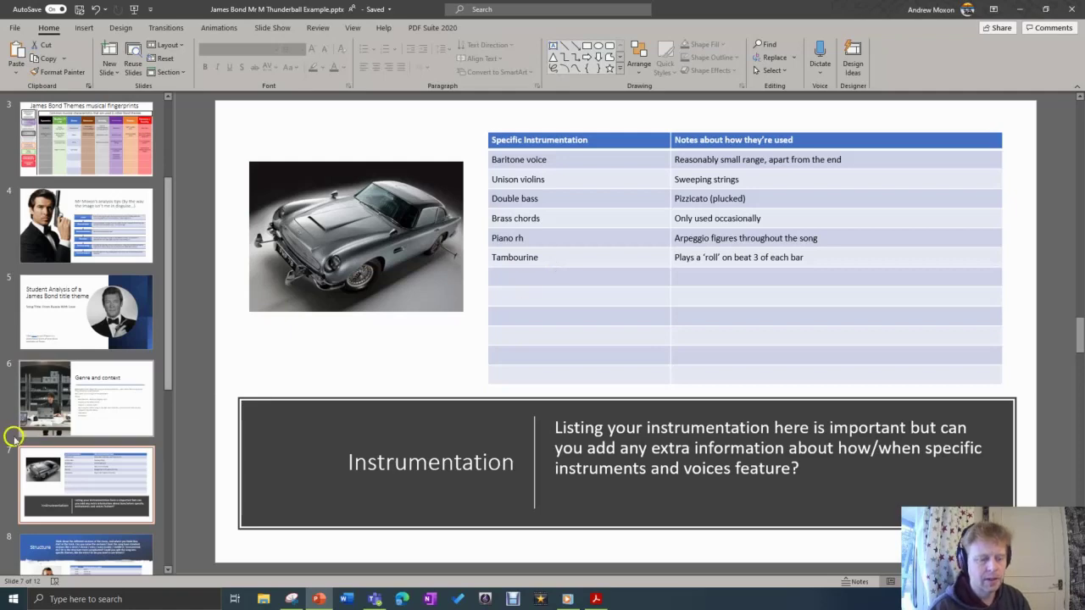
pyautogui.click(133, 553)
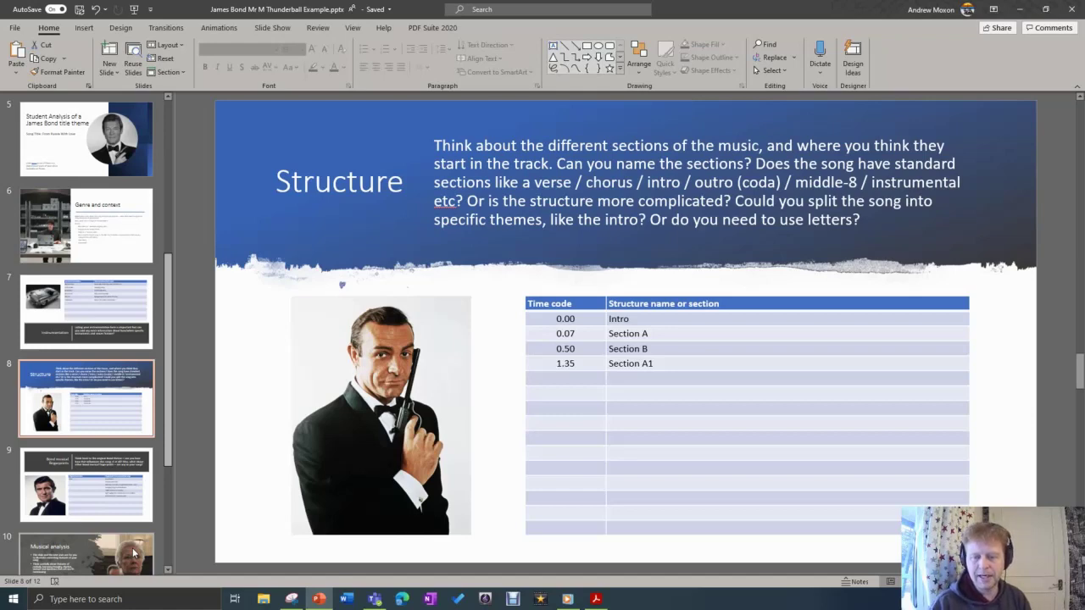
# Step: Append ' - Ternary form' to the Structure table's section-name header cell
pyautogui.click(736, 303)
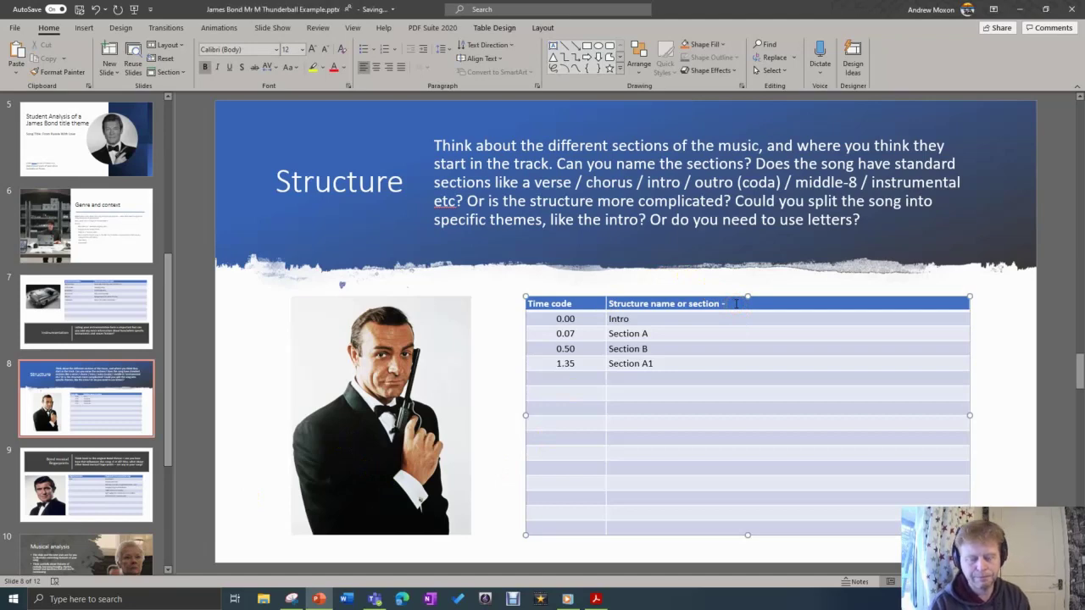
pyautogui.write('- Ternary form')
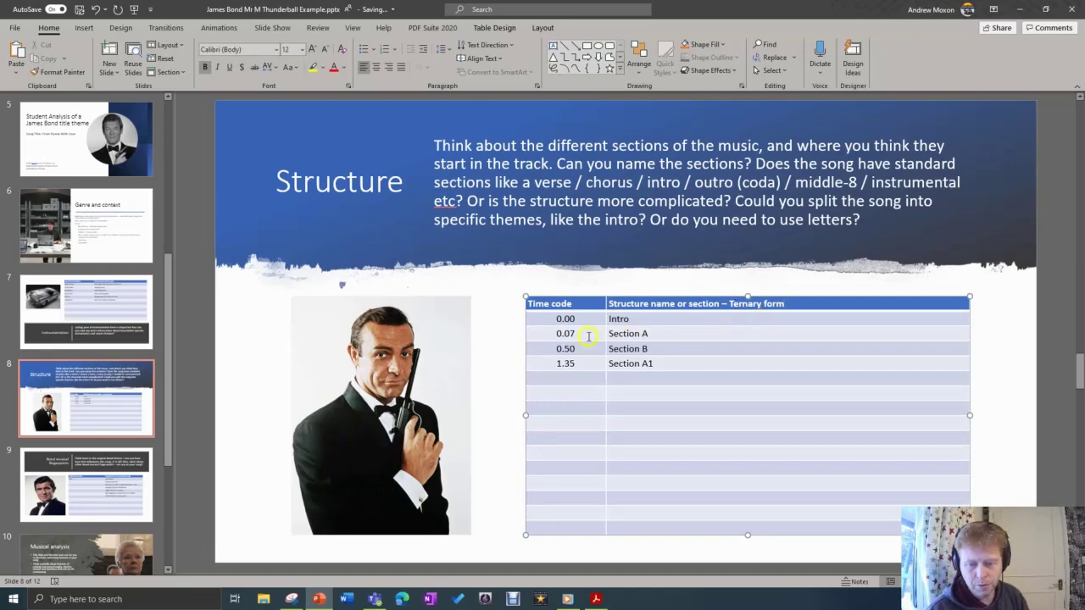
pyautogui.click(616, 551)
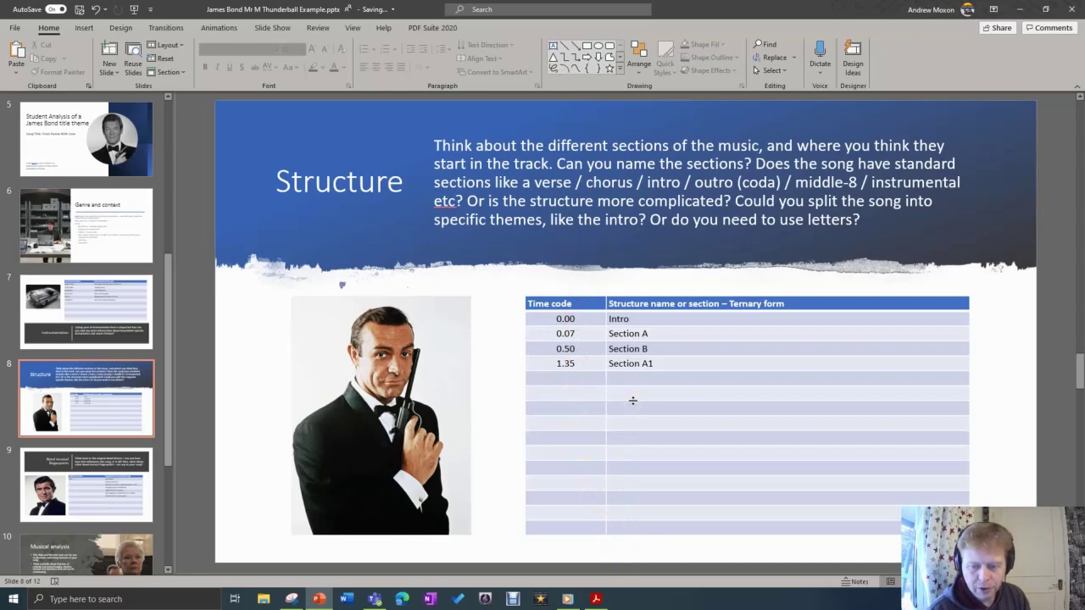
pyautogui.click(657, 334)
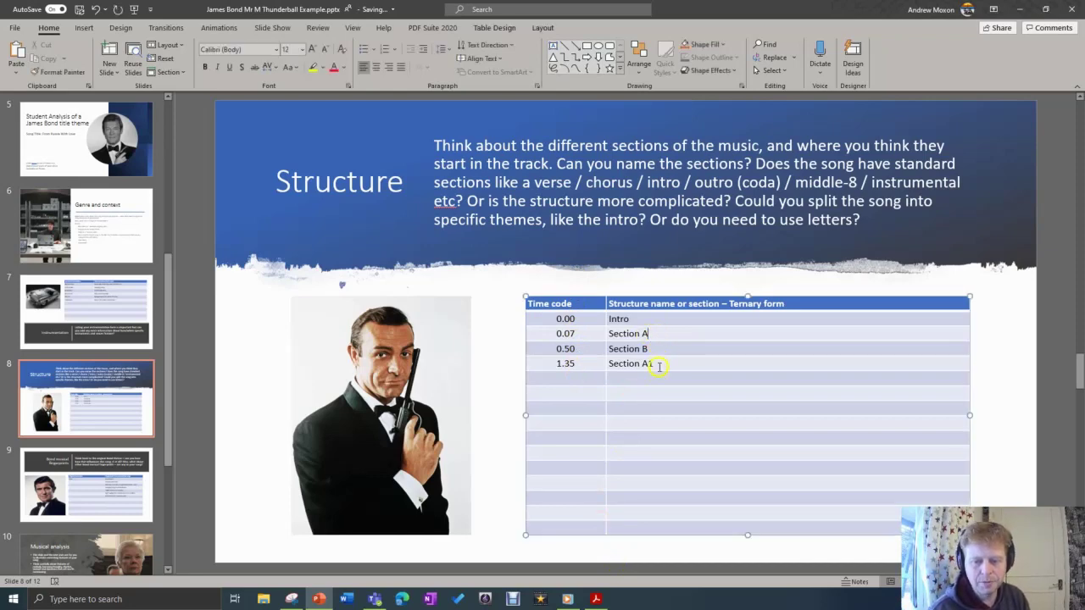
pyautogui.click(658, 366)
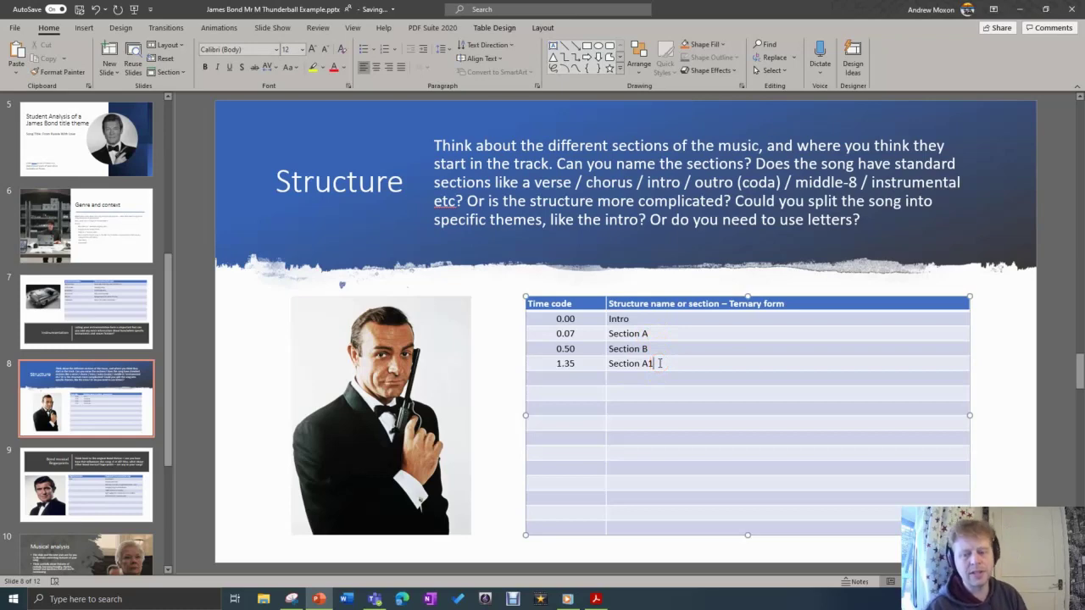
pyautogui.click(657, 333)
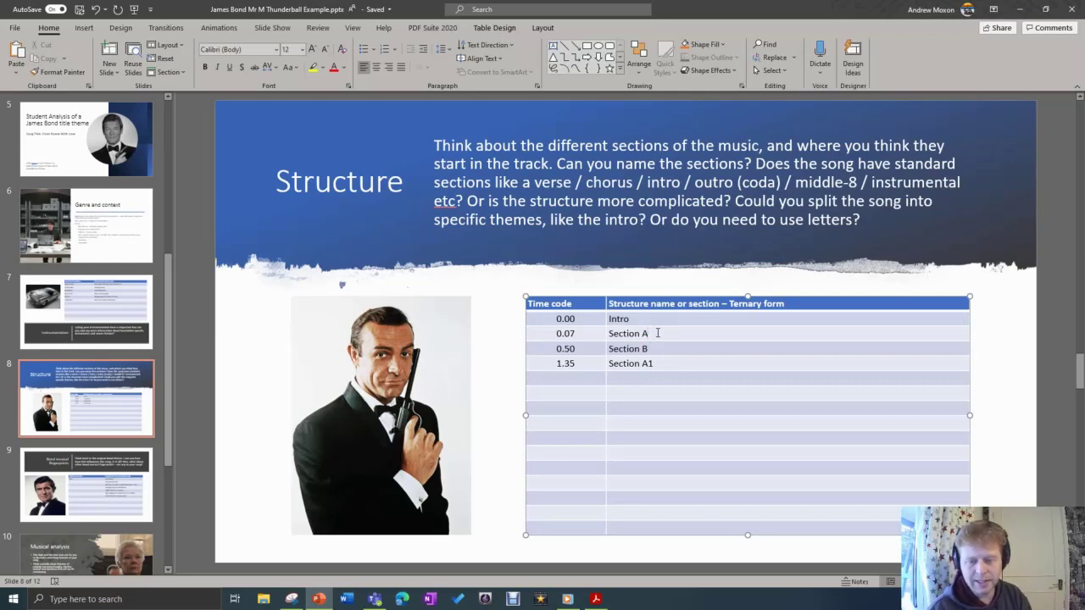
pyautogui.click(638, 336)
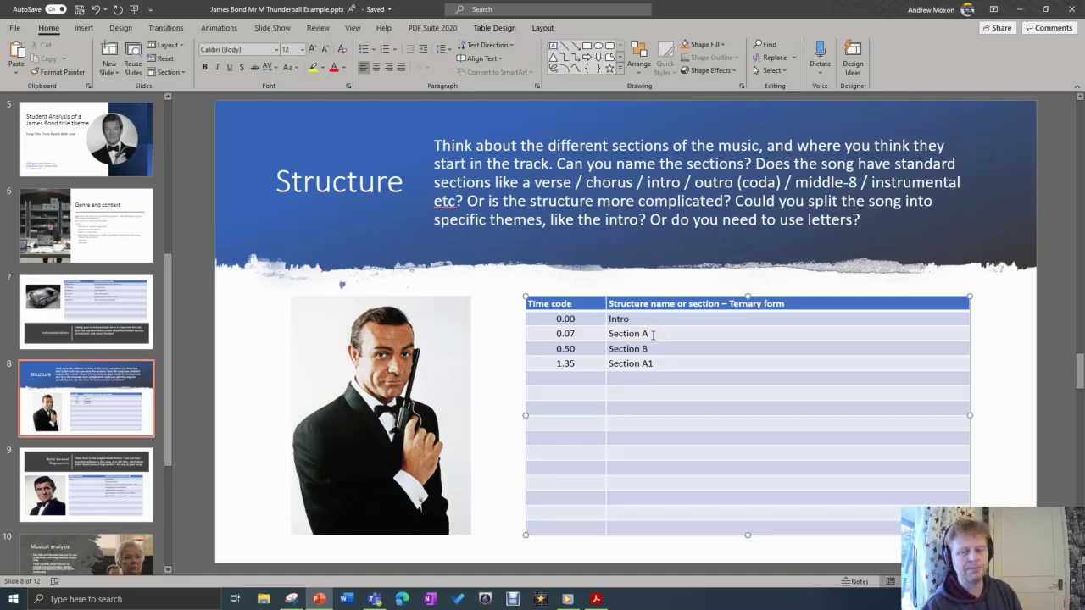
pyautogui.click(657, 346)
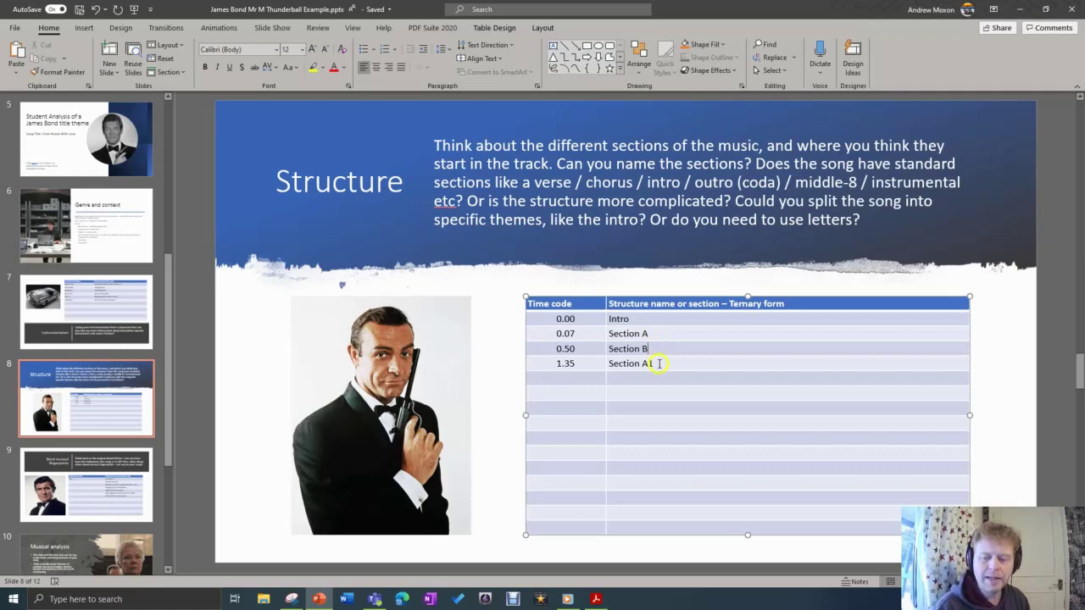
pyautogui.click(659, 362)
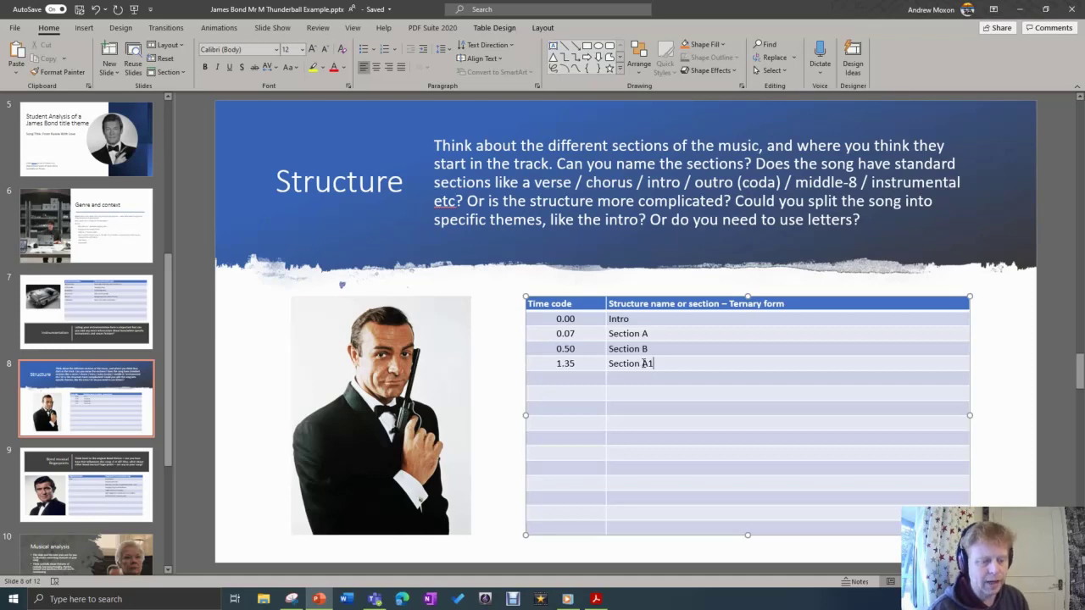
# Step: Review the Bond musical fingerprints and Instrumentation slides, then open slide 10 for editing
pyautogui.click(93, 508)
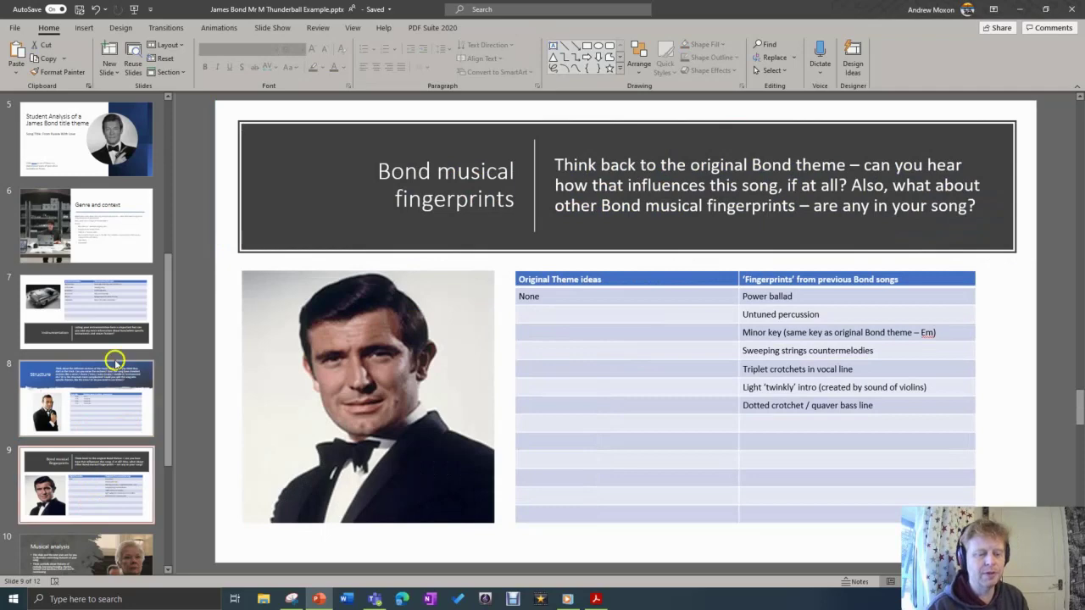
pyautogui.moveTo(167, 381); pyautogui.dragTo(173, 269)
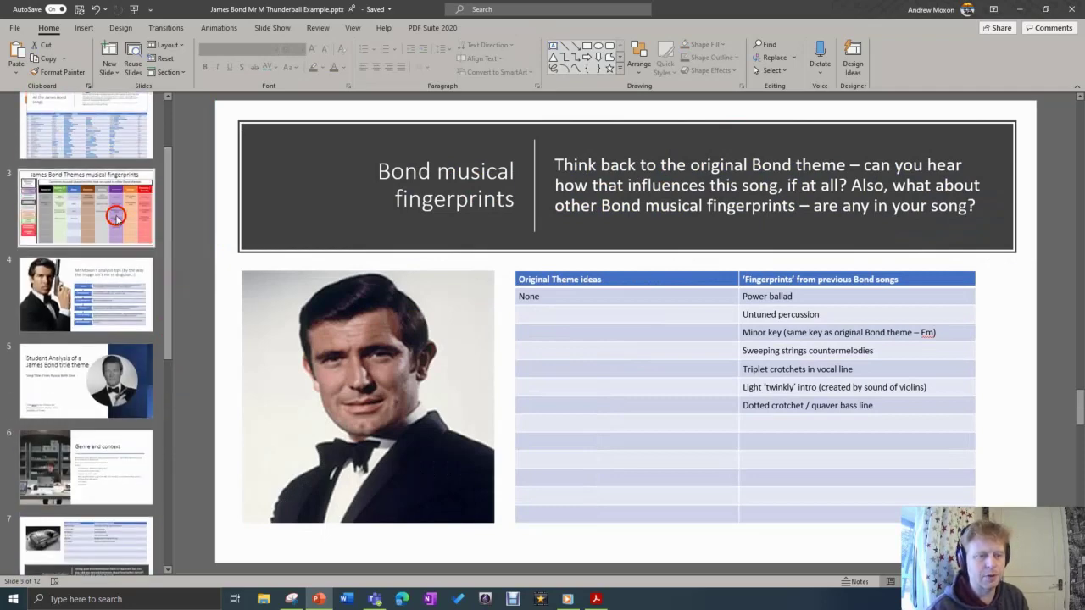
pyautogui.click(117, 219)
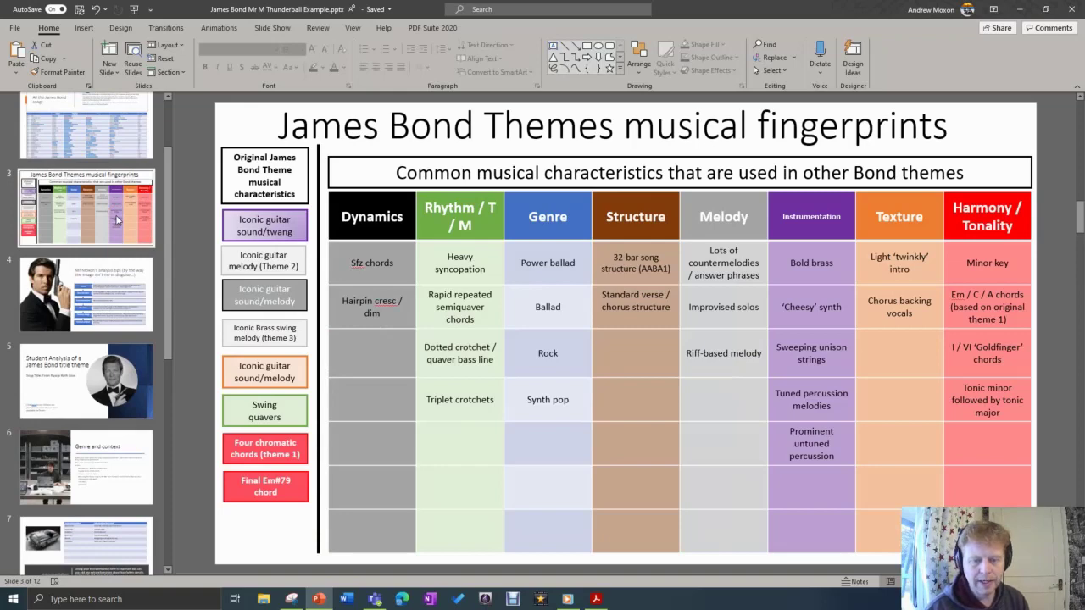
pyautogui.click(117, 539)
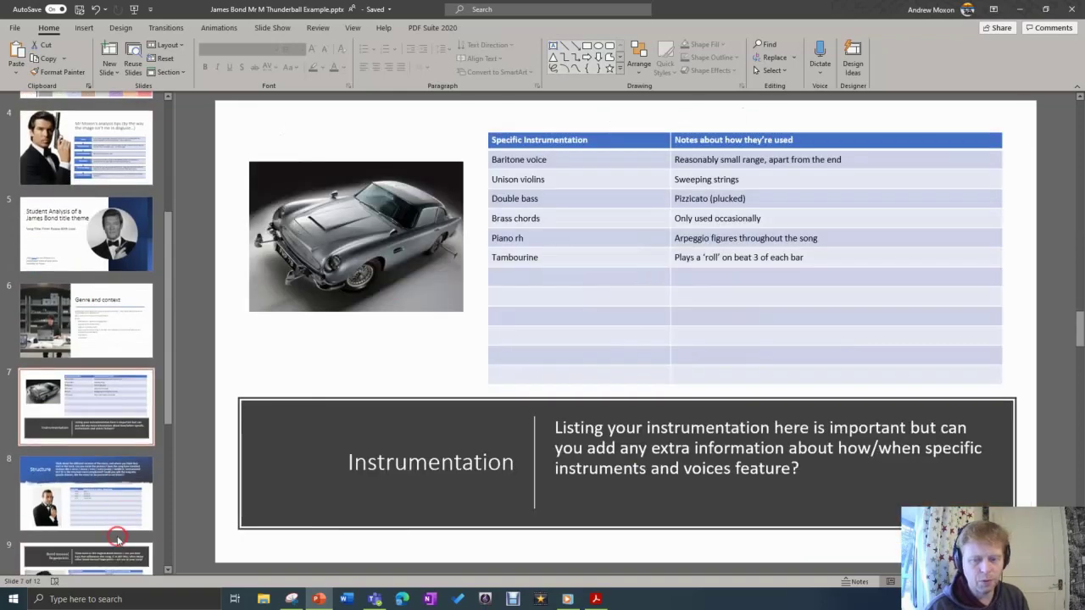
pyautogui.scroll(-2, 117, 559)
pyautogui.click(121, 451)
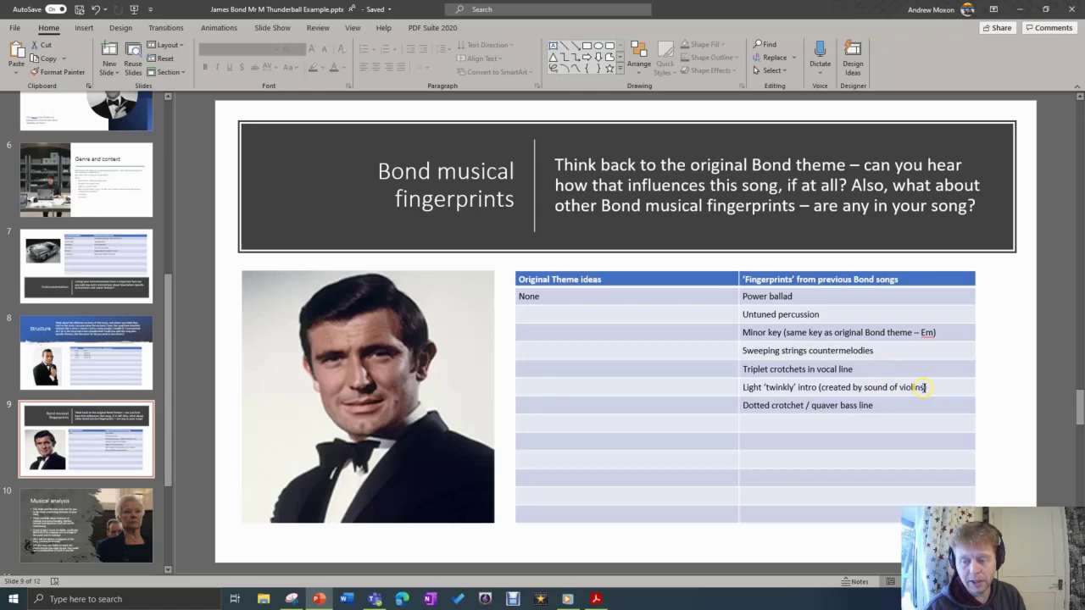
pyautogui.click(919, 407)
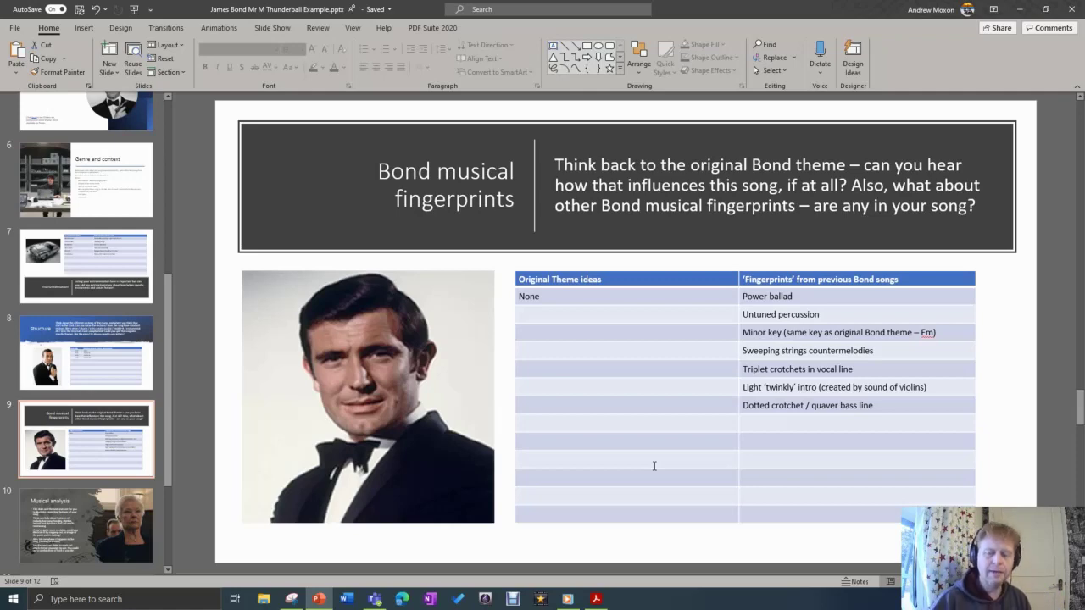
pyautogui.click(85, 525)
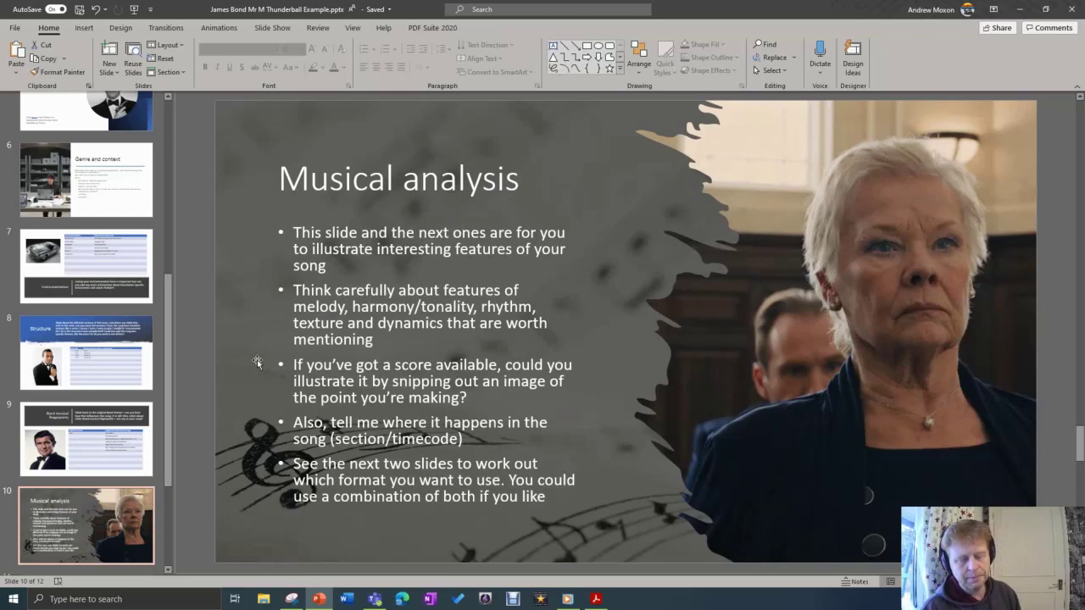
# Step: Open slide 11, the score-snip analysis of the dotted crotchet–quaver bass riff
pyautogui.scroll(-1, 136, 403)
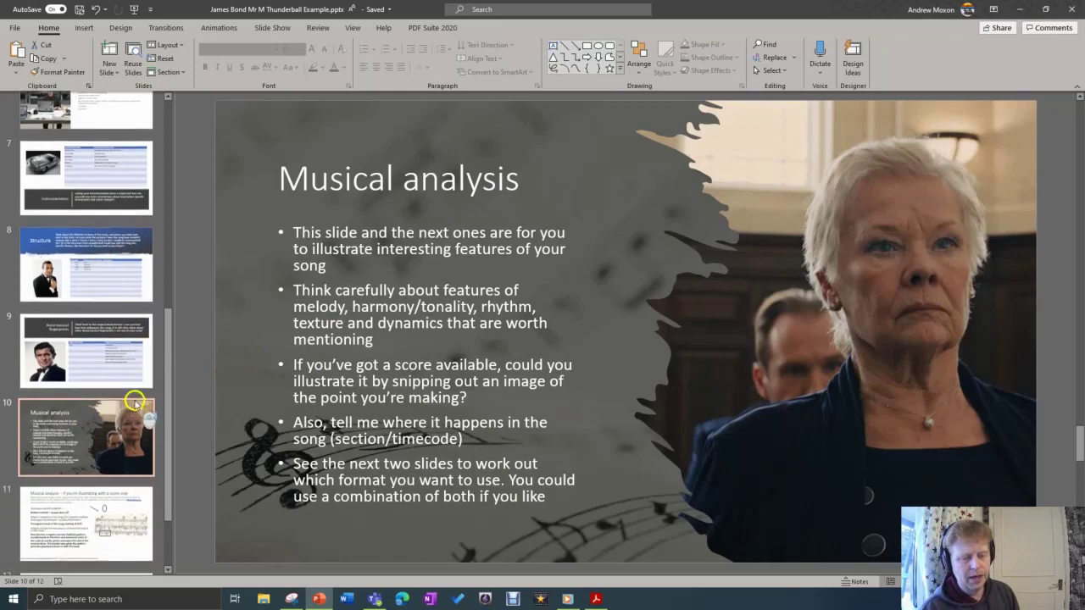
pyautogui.scroll(-1, 136, 402)
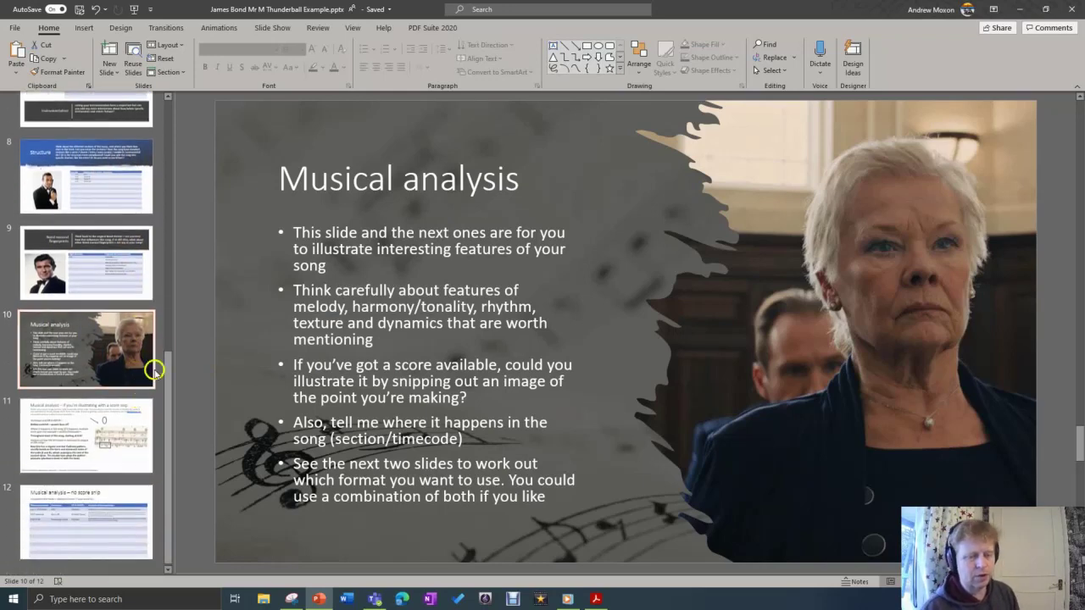
pyautogui.click(137, 464)
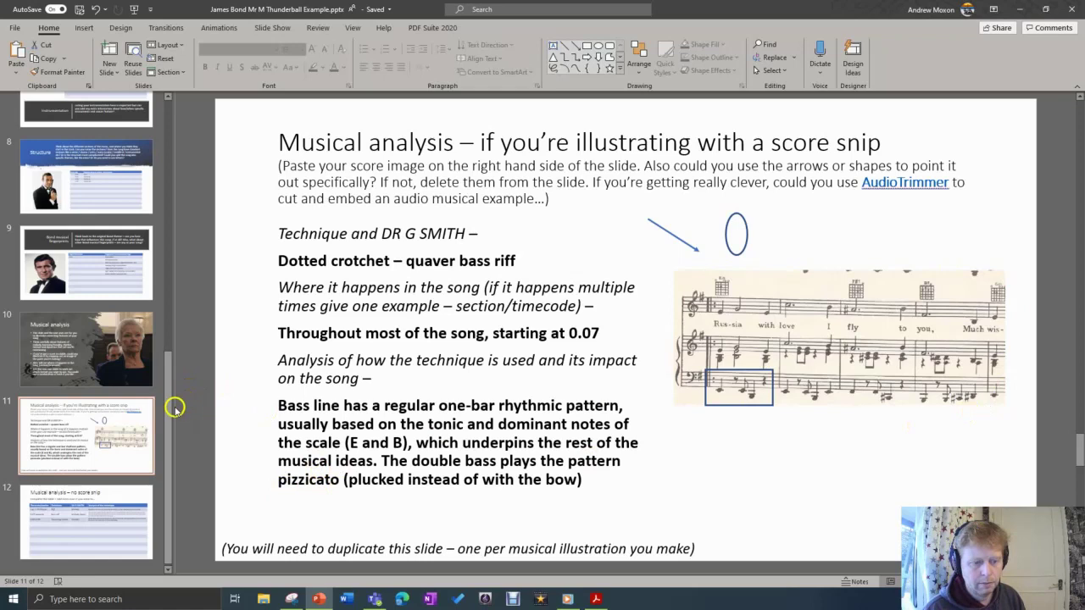
pyautogui.moveTo(174, 407); pyautogui.dragTo(172, 142)
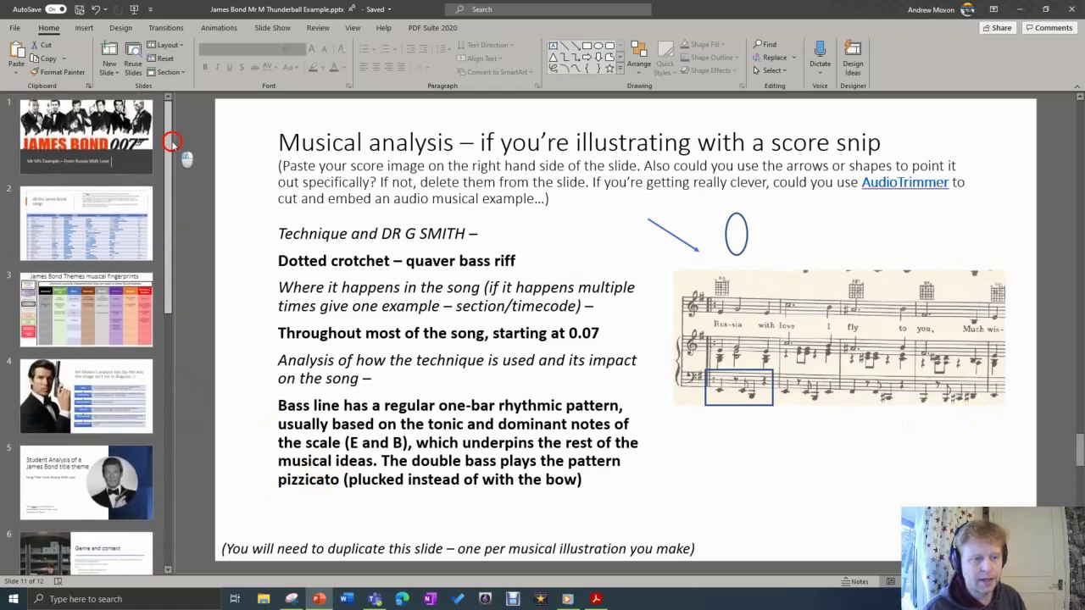
pyautogui.click(49, 503)
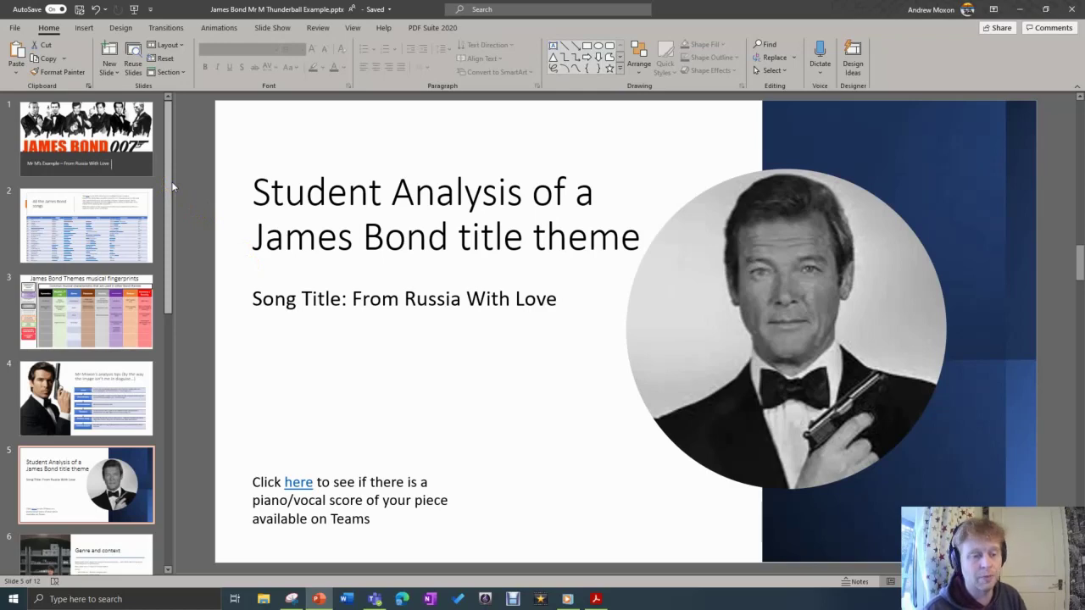
pyautogui.moveTo(172, 186); pyautogui.dragTo(169, 472)
pyautogui.click(115, 456)
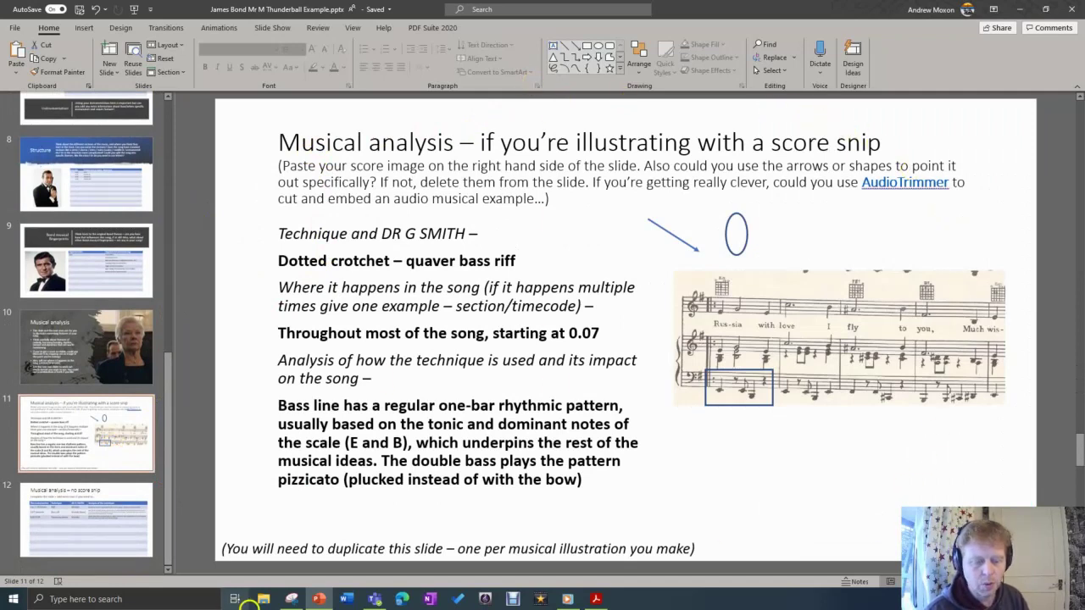
pyautogui.moveTo(291, 599)
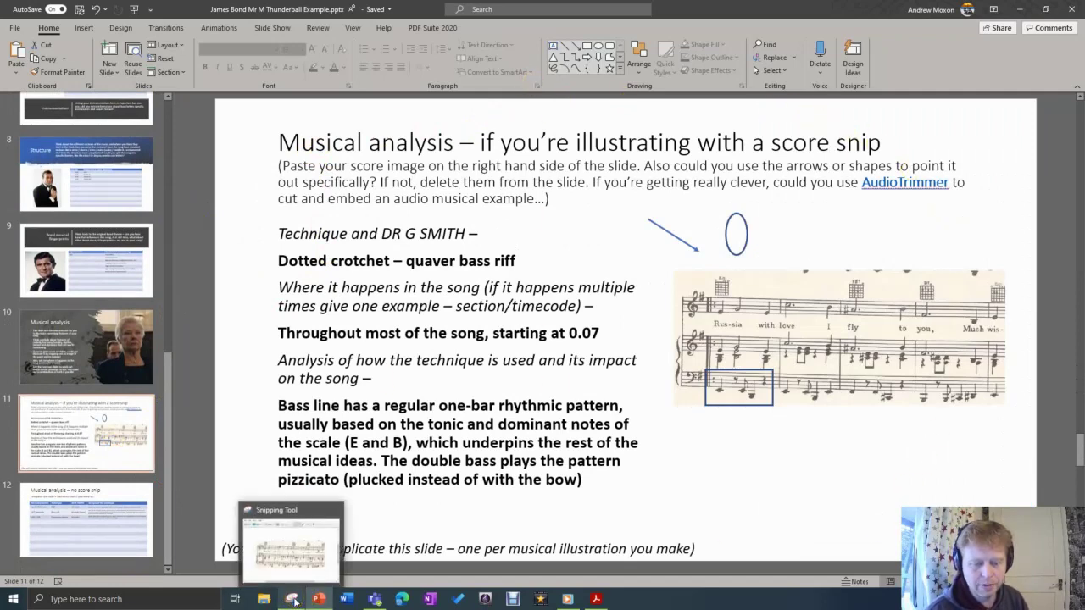
pyautogui.click(292, 599)
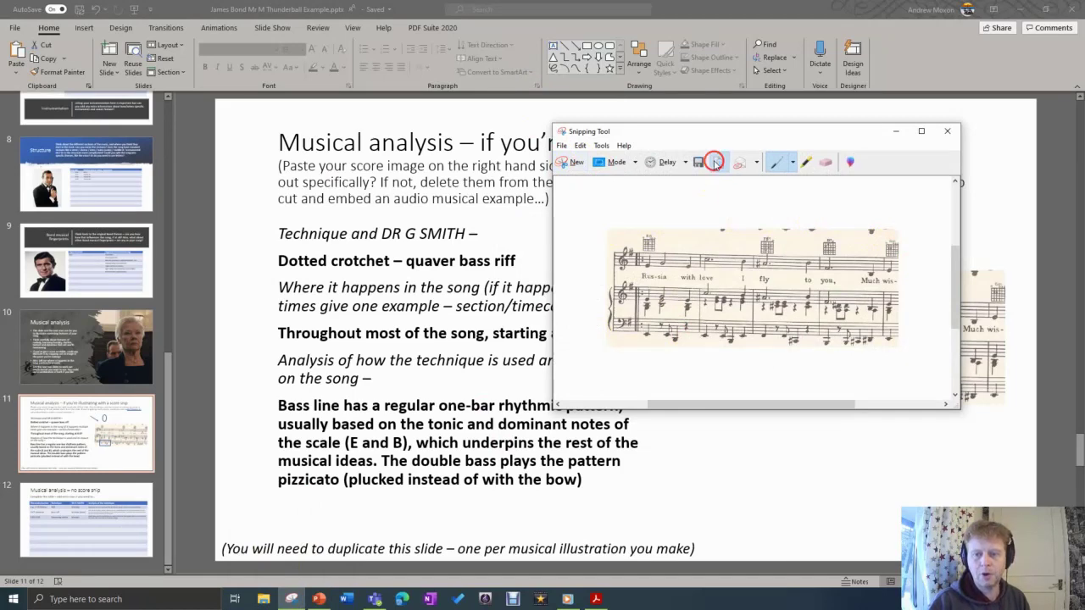
pyautogui.click(895, 130)
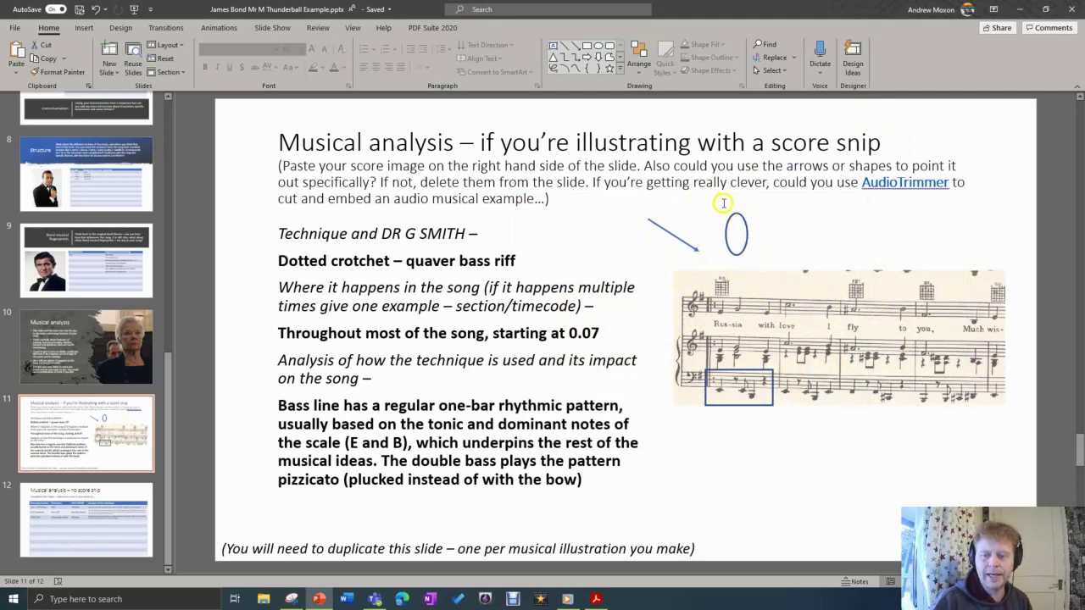
# Step: Stretch the blue box on the score image to cover the whole bass stave
pyautogui.click(756, 371)
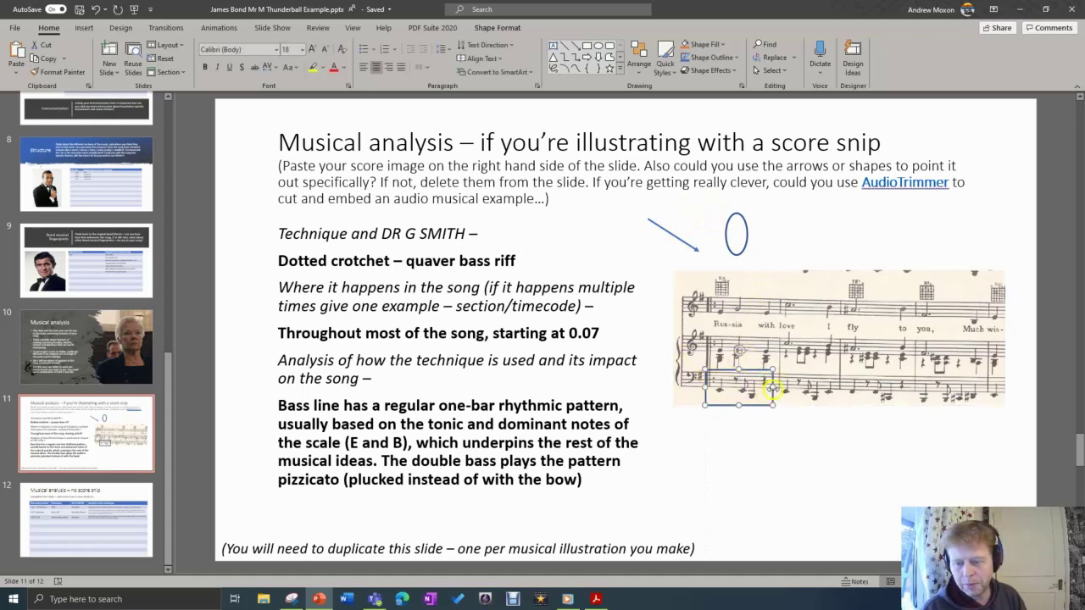
pyautogui.moveTo(771, 385); pyautogui.dragTo(986, 399)
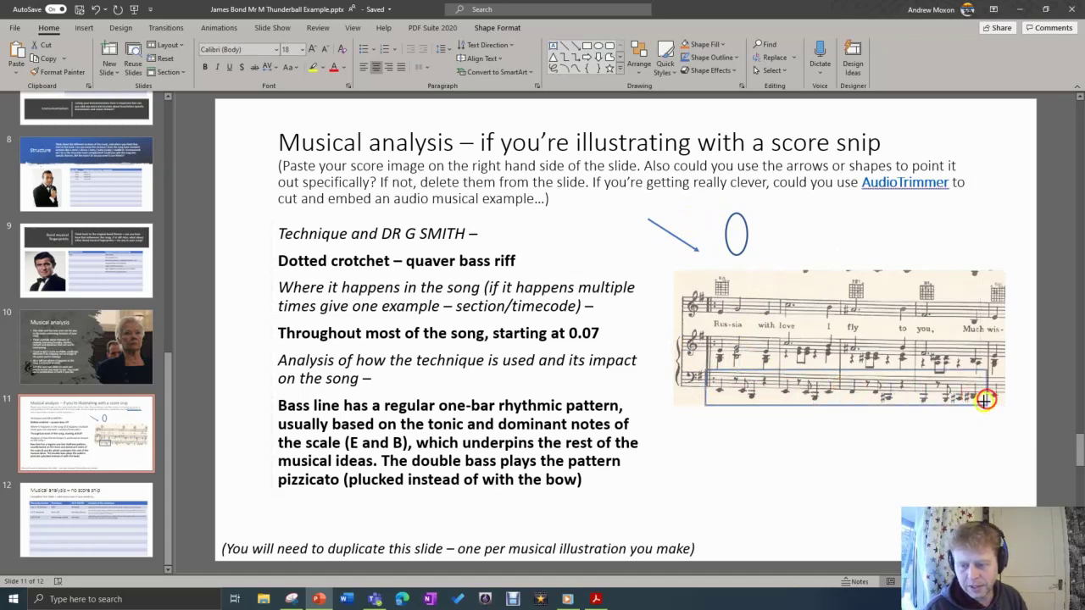
pyautogui.click(839, 428)
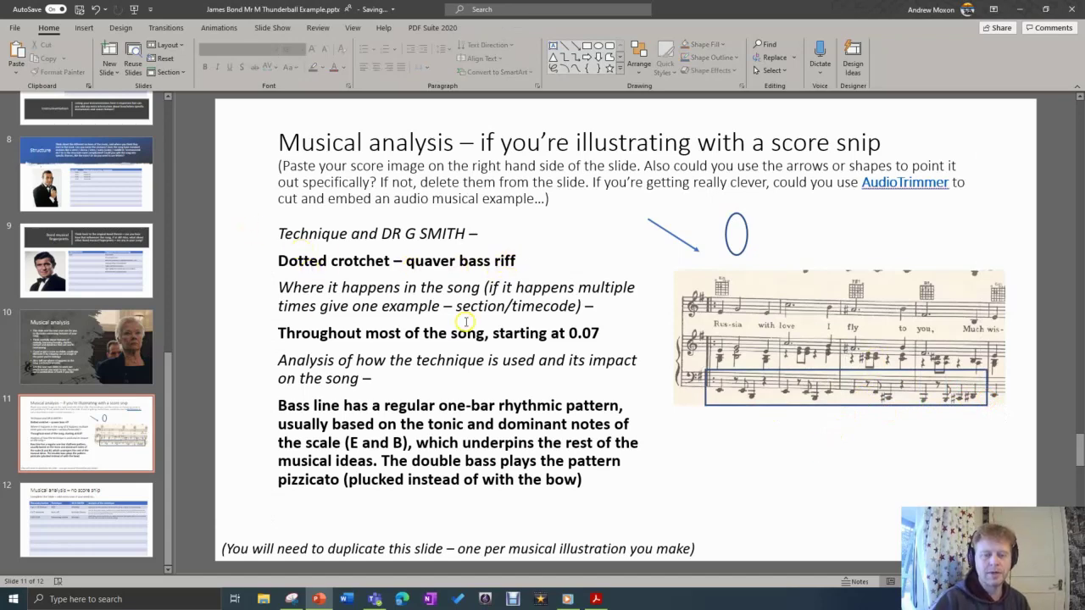
# Step: Place the cursor in the analysis text right after the 'quaver bass riff' heading
pyautogui.click(472, 354)
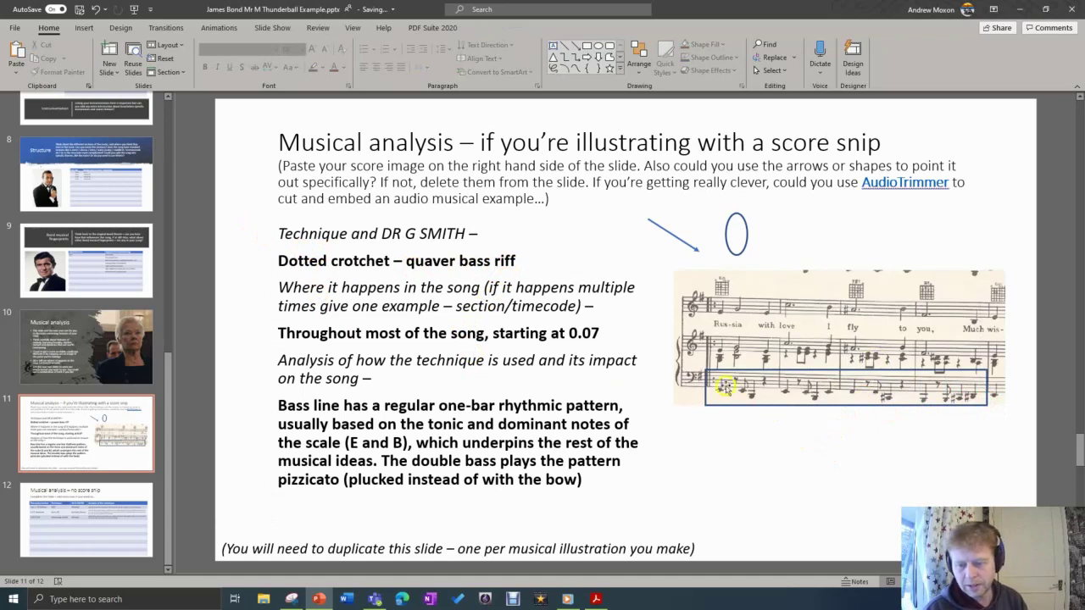
pyautogui.click(939, 406)
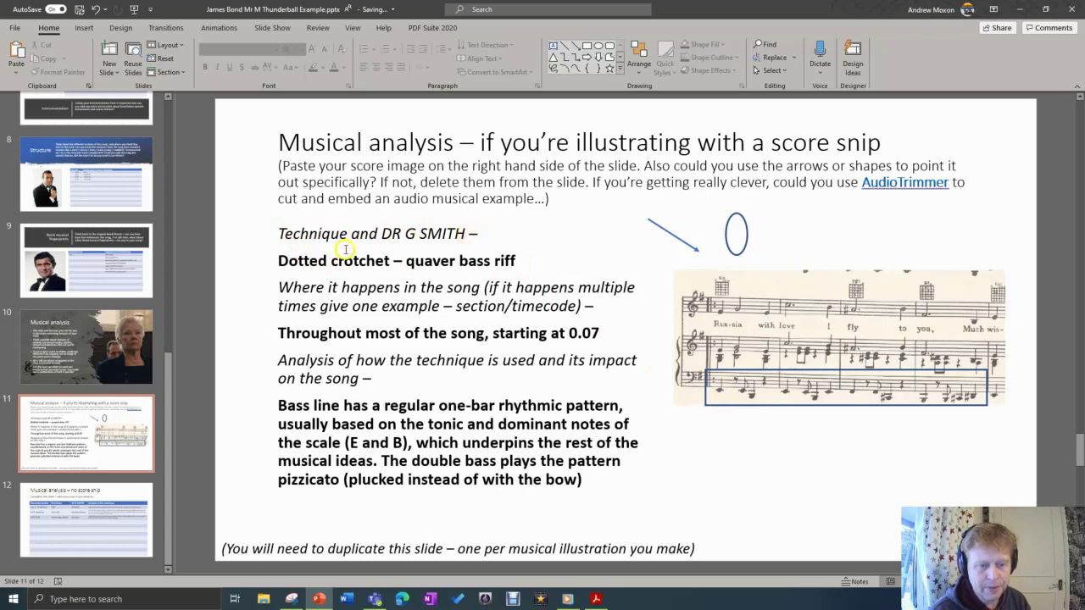
pyautogui.click(520, 266)
# Step: Add ' (R)' after 'riff', undoing the ® autocorrect so it stays as (R)
pyautogui.write('(')
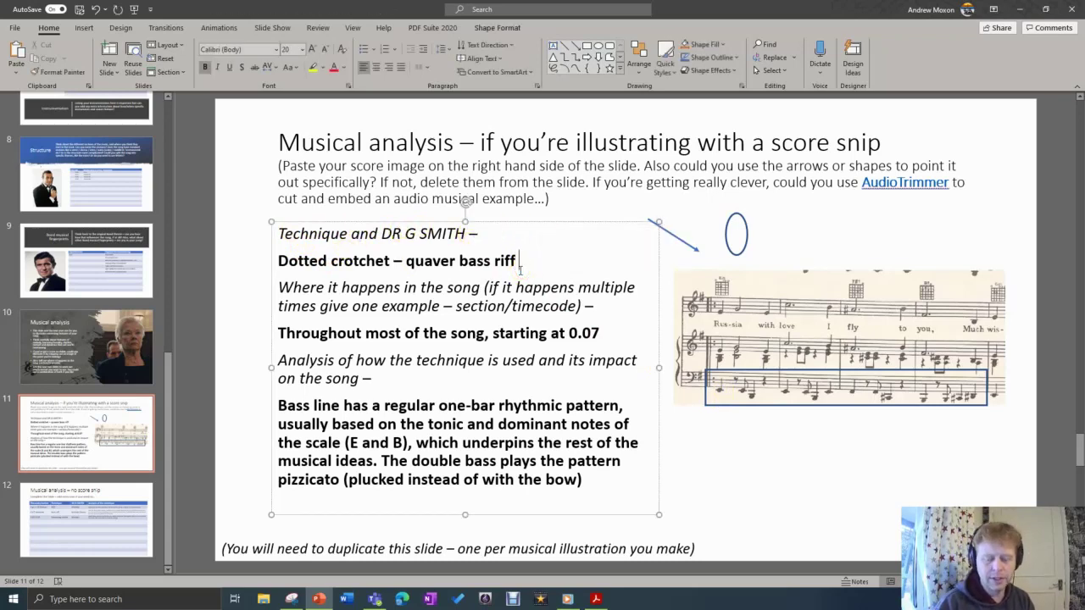
pyautogui.write('R')
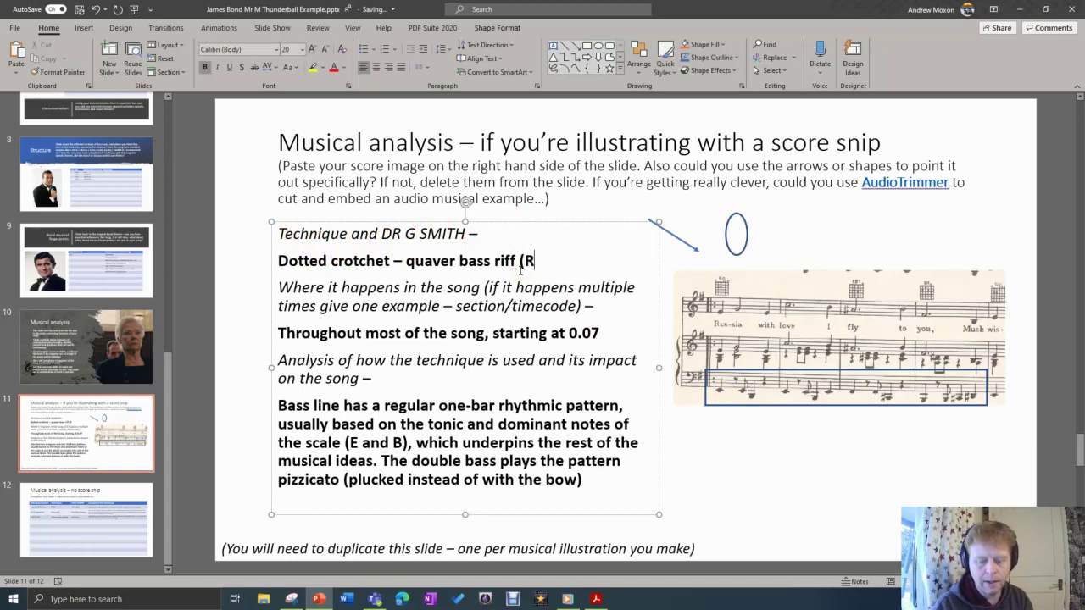
pyautogui.write(')')
pyautogui.hotkey('ctrl', 'z')
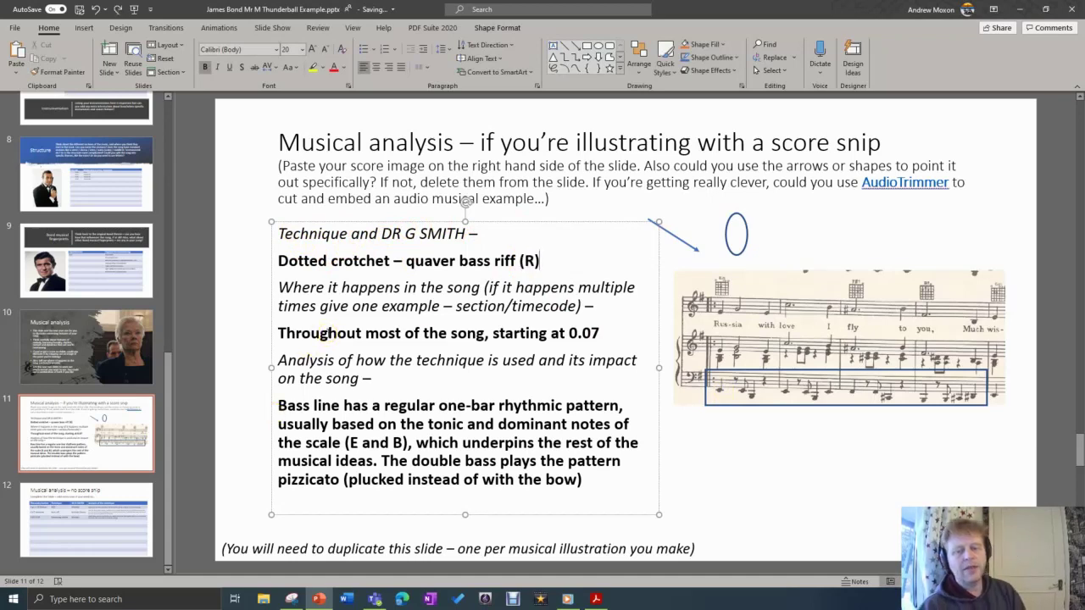
pyautogui.click(608, 307)
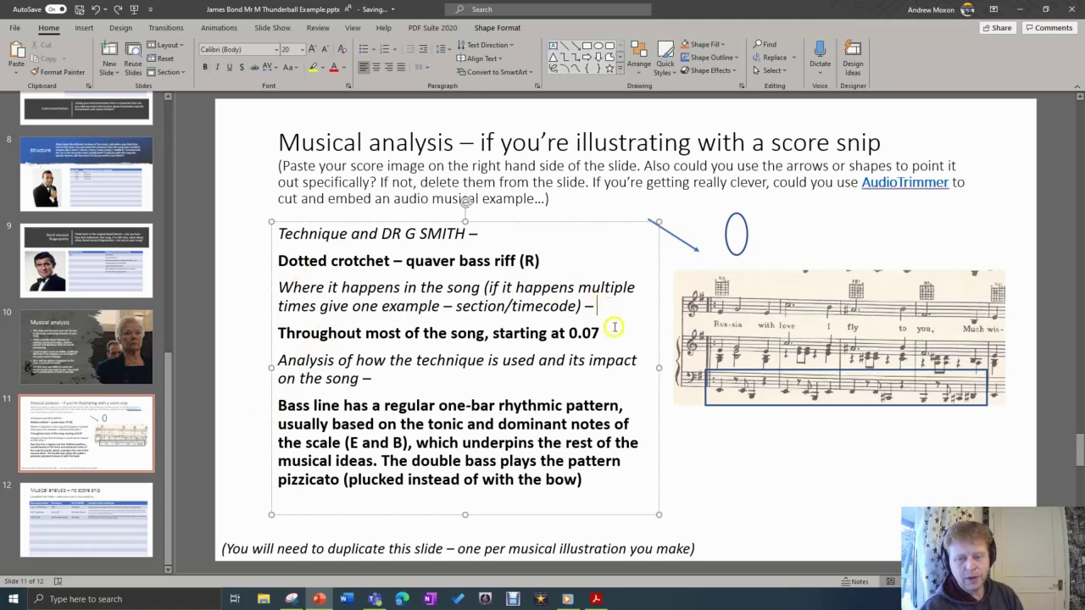
pyautogui.click(598, 333)
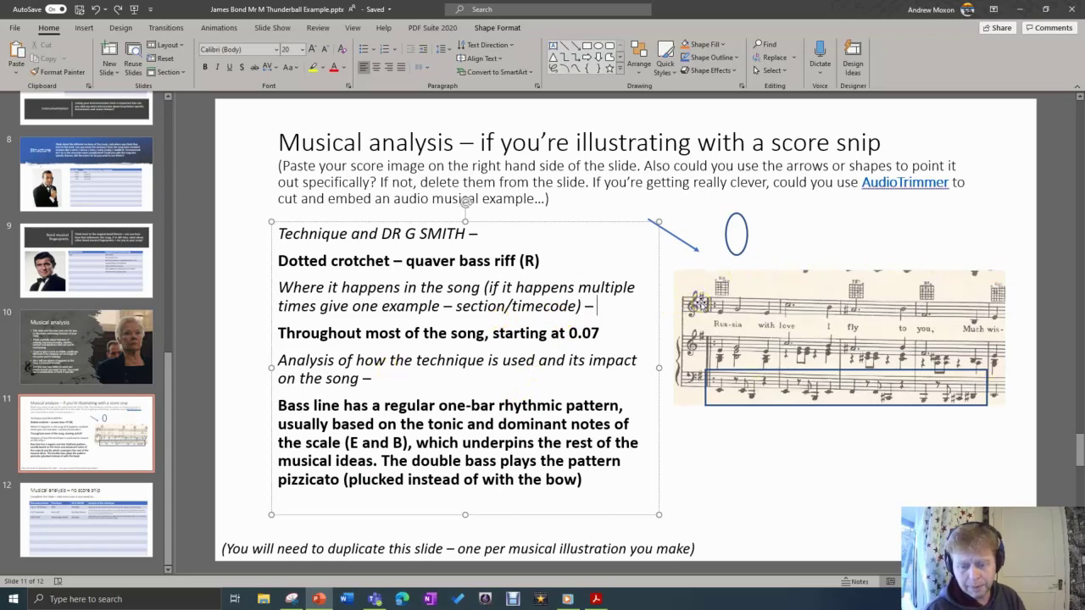
# Step: Snip the bass-line stave from the From Russia With Love score PDF and copy it
pyautogui.click(596, 599)
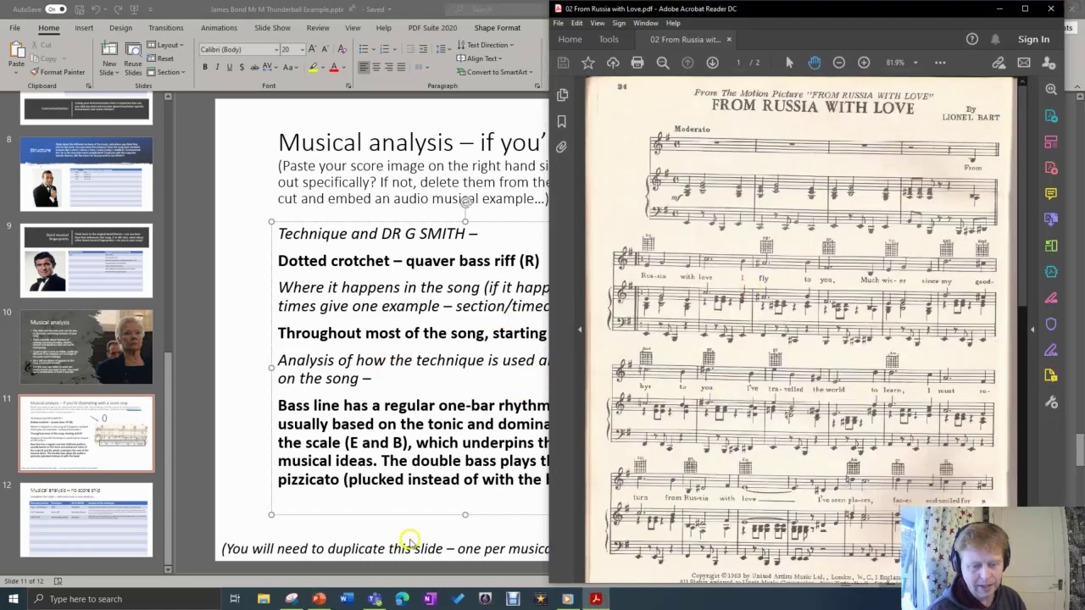
pyautogui.click(290, 599)
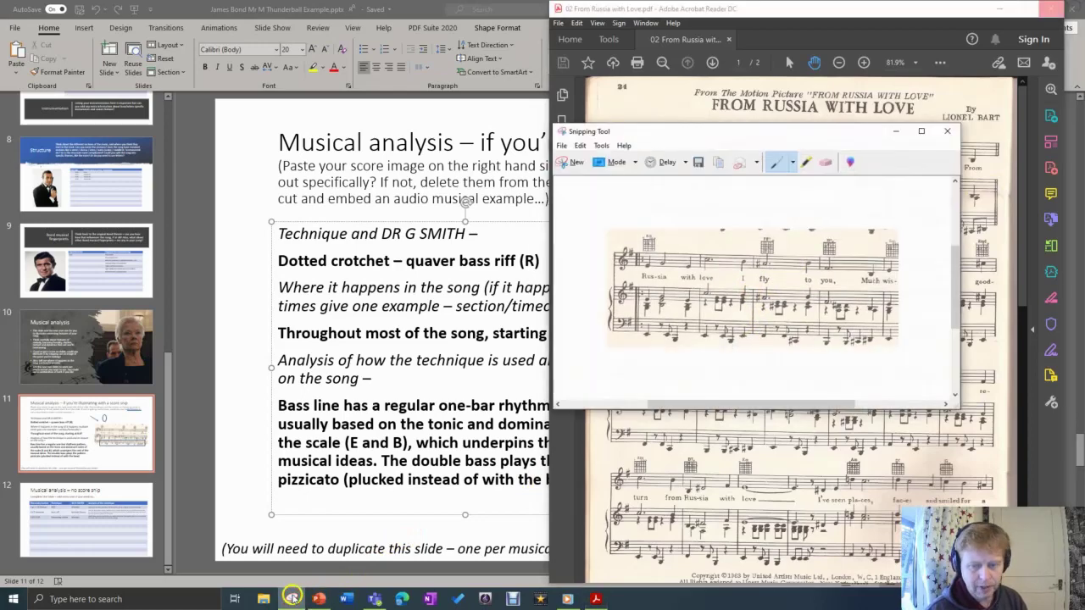
pyautogui.click(573, 164)
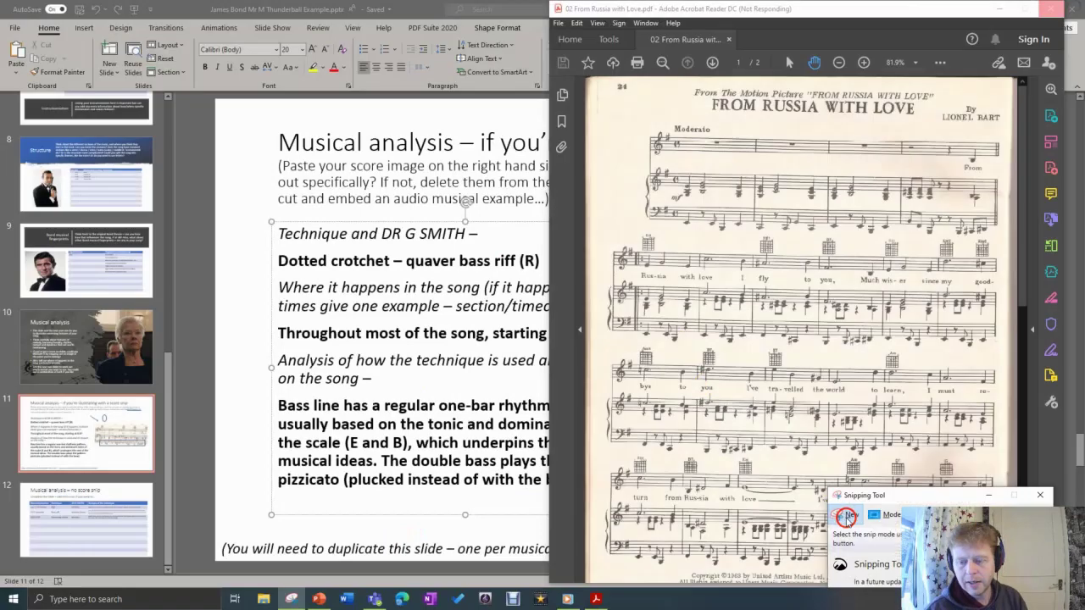
pyautogui.click(847, 514)
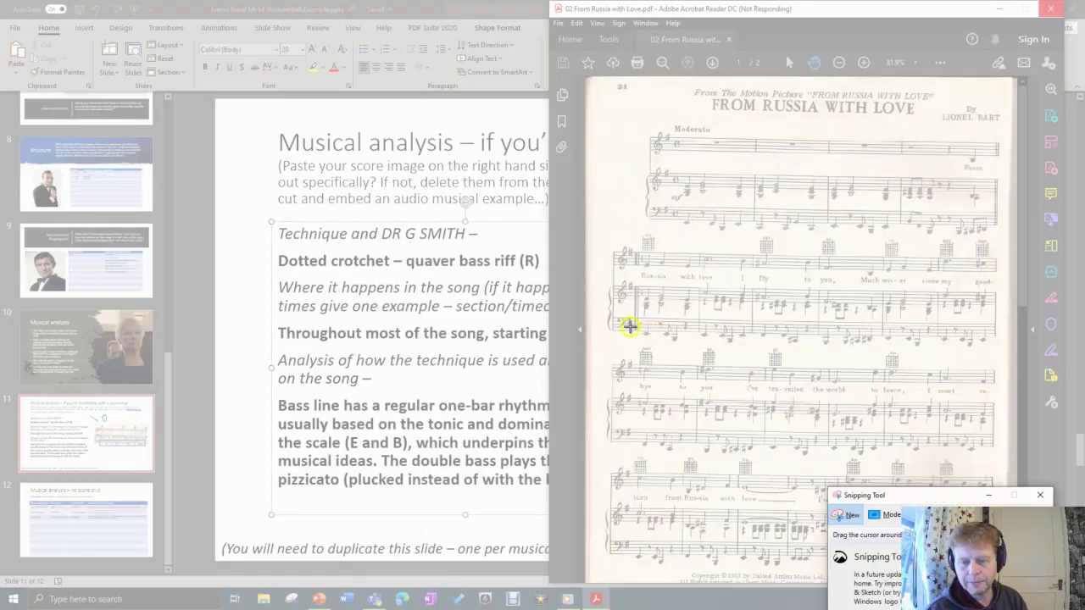
pyautogui.moveTo(633, 316); pyautogui.dragTo(953, 349)
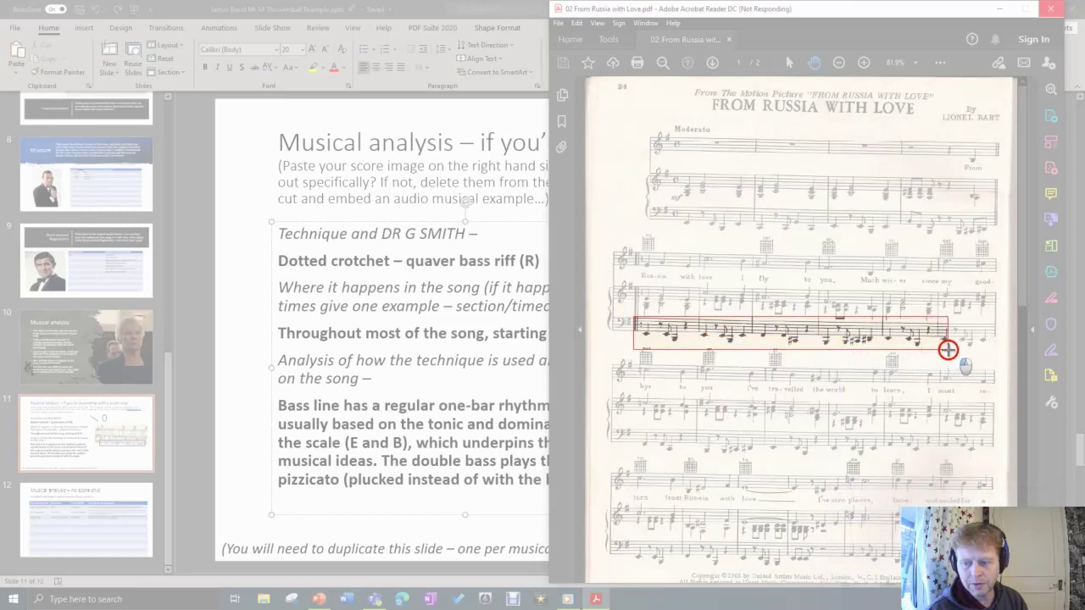
pyautogui.moveTo(952, 349); pyautogui.dragTo(952, 350)
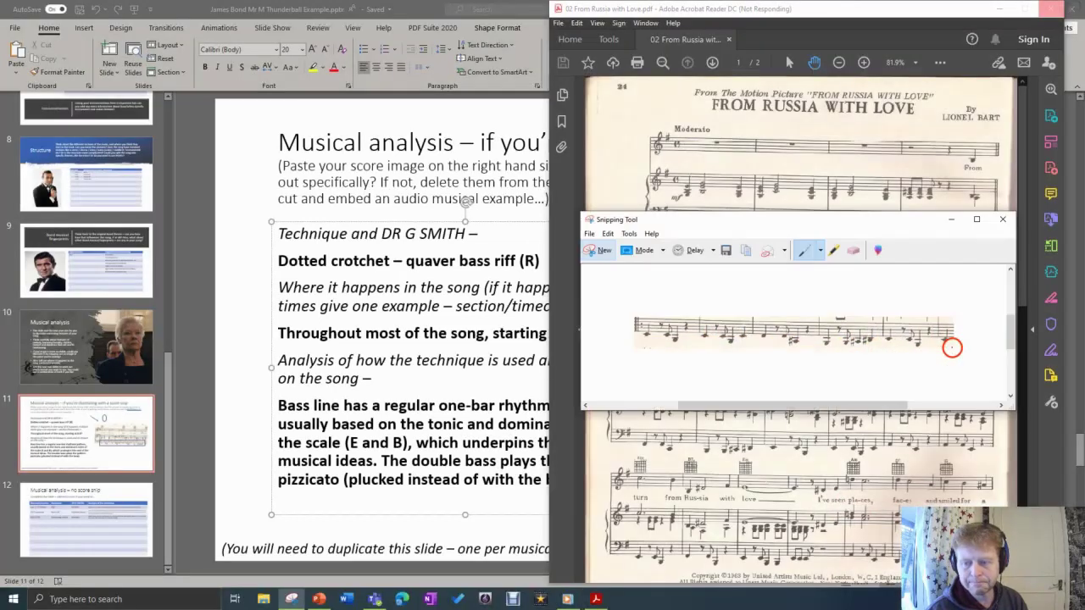
pyautogui.click(746, 250)
# Step: Paste the bass-line snip onto the slide and place it below the score image
pyautogui.click(434, 492)
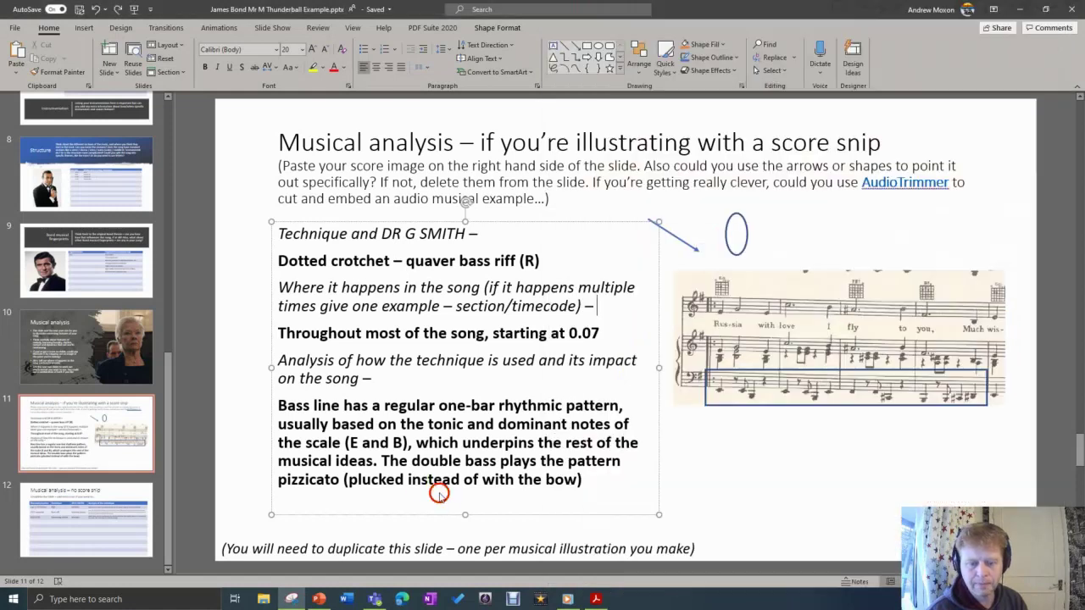
pyautogui.rightClick(781, 434)
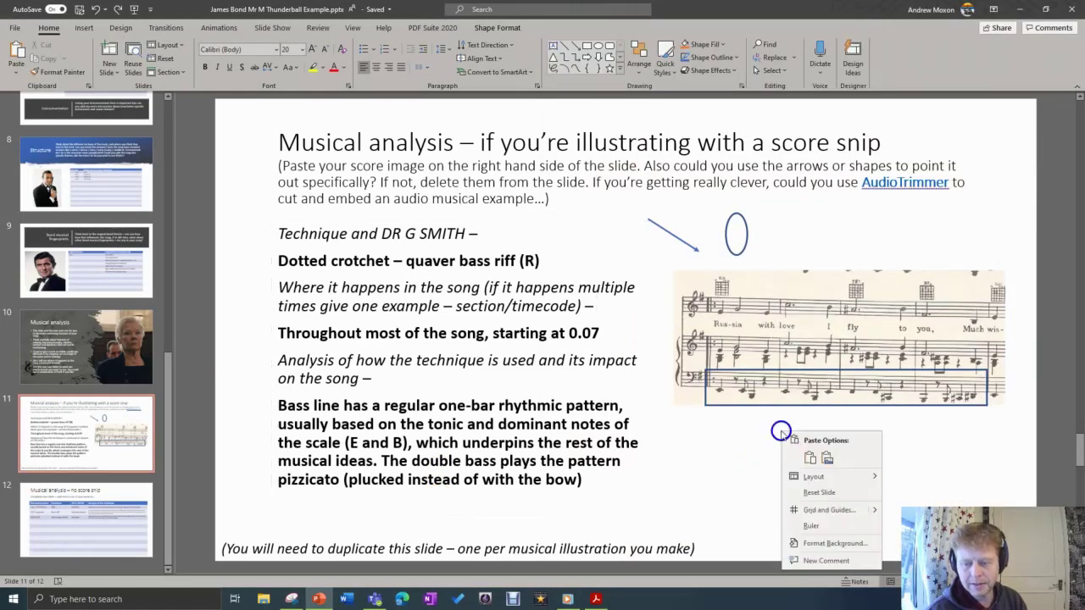
pyautogui.click(721, 438)
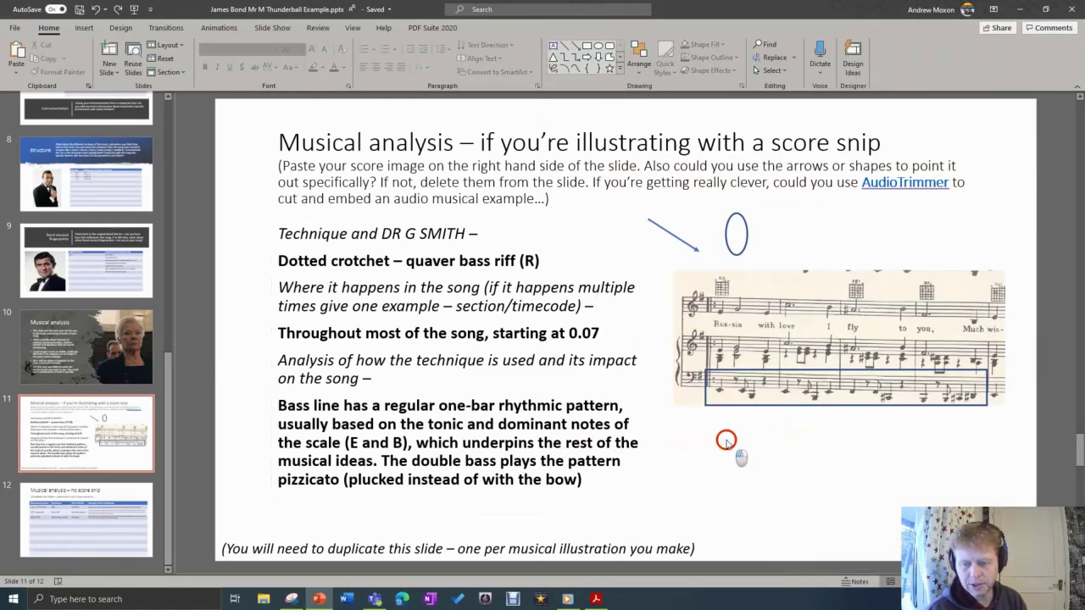
pyautogui.hotkey('ctrl', 'v')
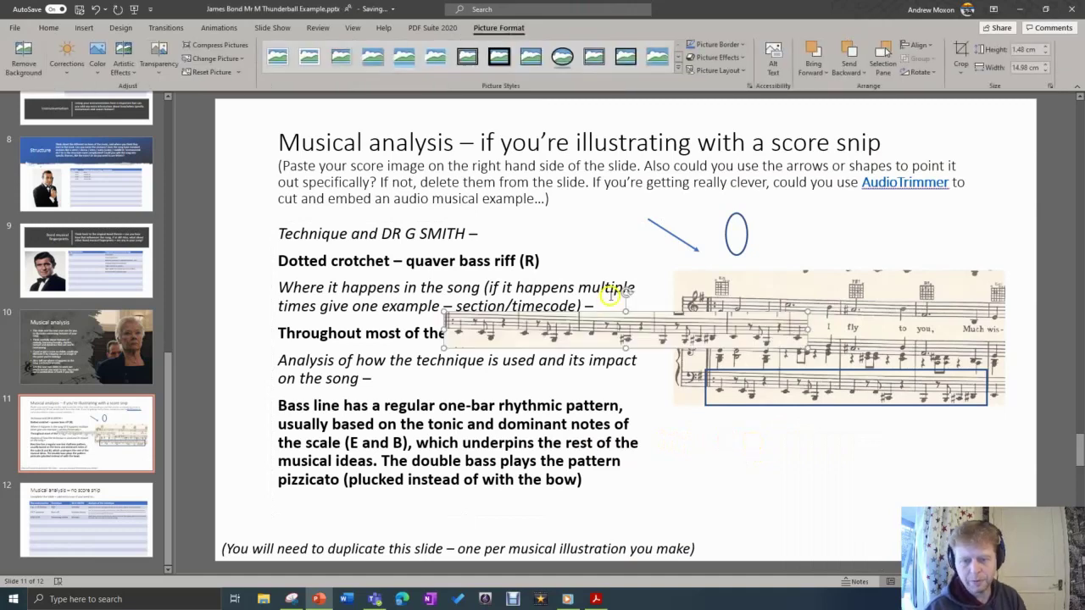
pyautogui.moveTo(620, 334); pyautogui.dragTo(827, 458)
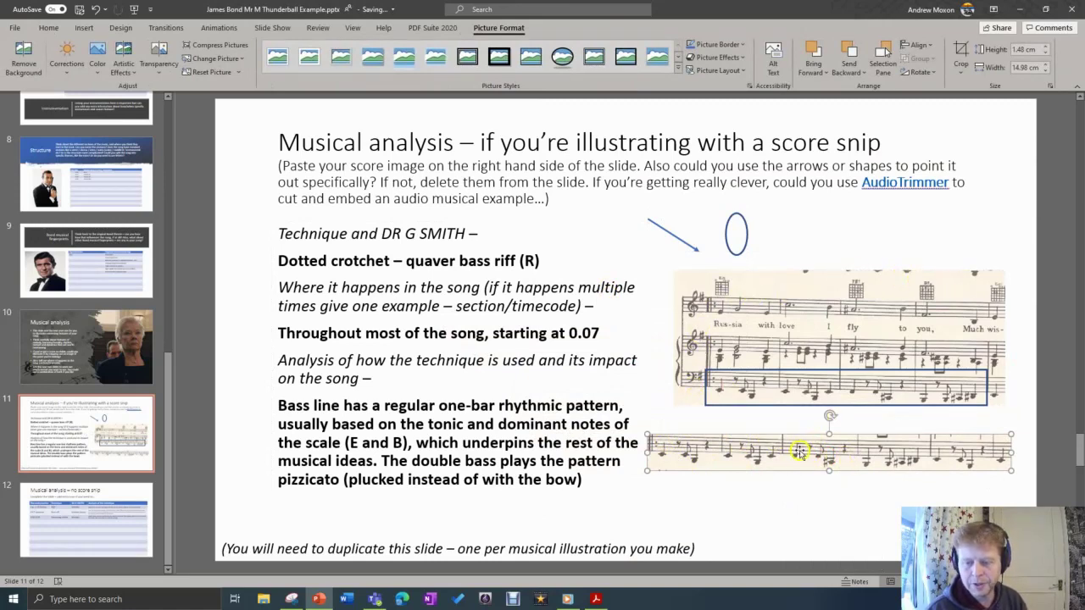
# Step: Move the blue oval onto the bass-line snip and send the snip behind it
pyautogui.click(727, 239)
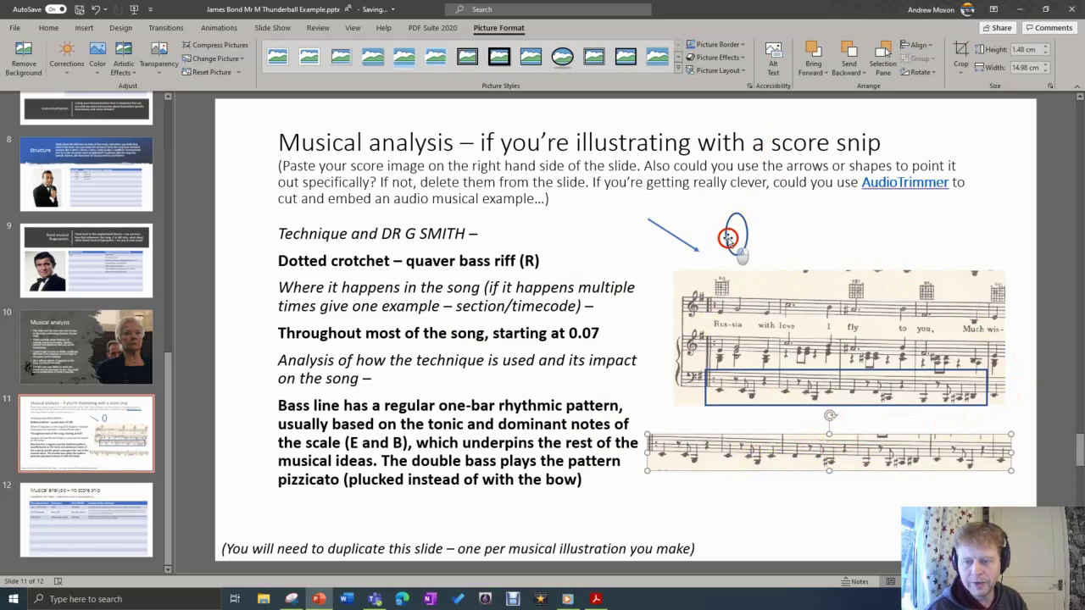
pyautogui.moveTo(727, 239); pyautogui.dragTo(699, 460)
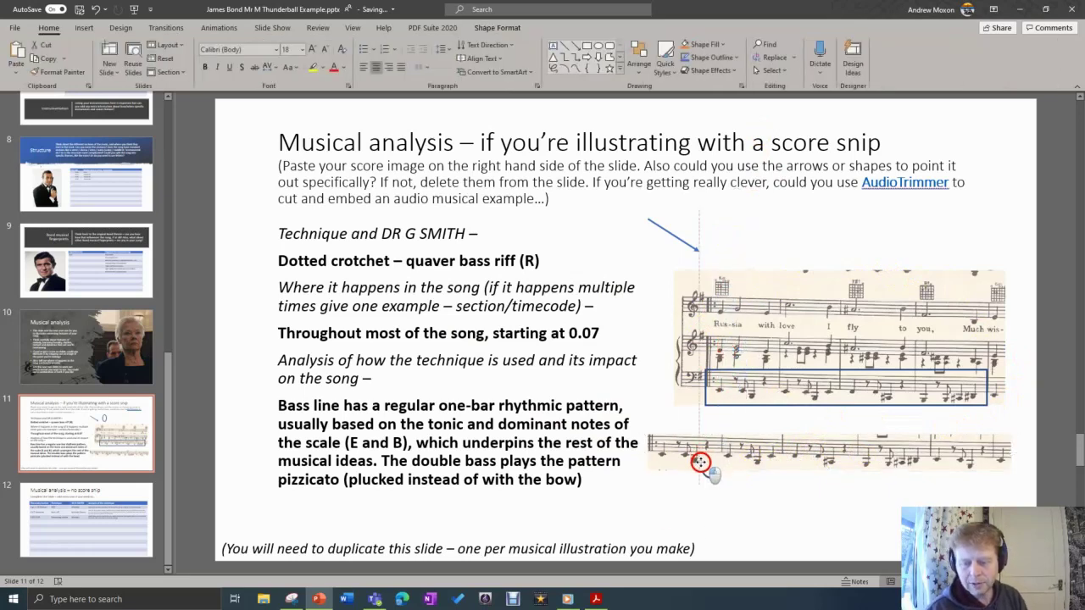
pyautogui.moveTo(699, 459); pyautogui.dragTo(708, 471)
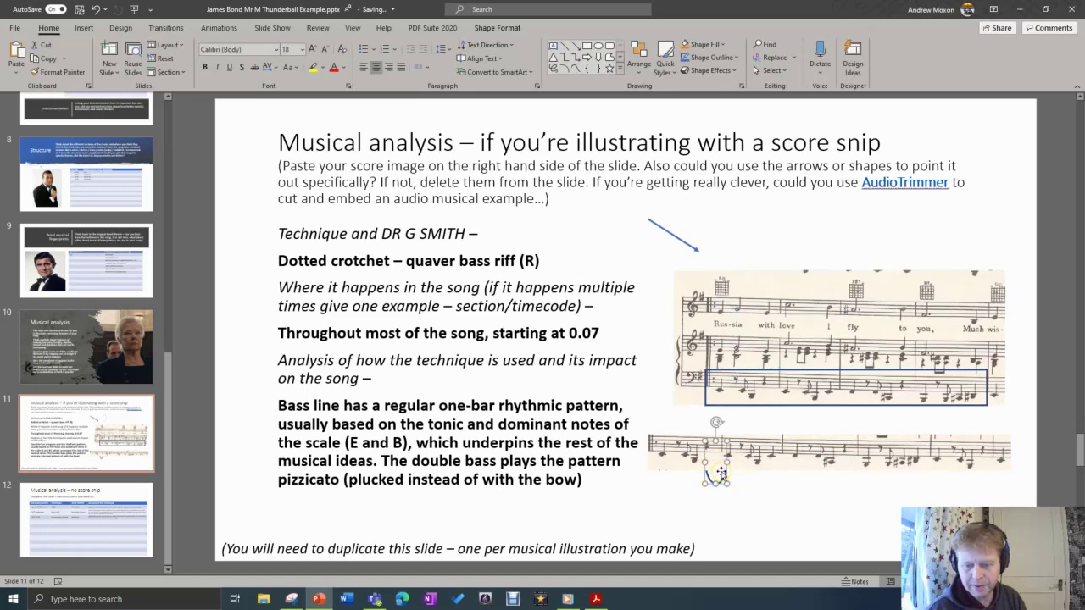
pyautogui.click(805, 451)
pyautogui.click(806, 449)
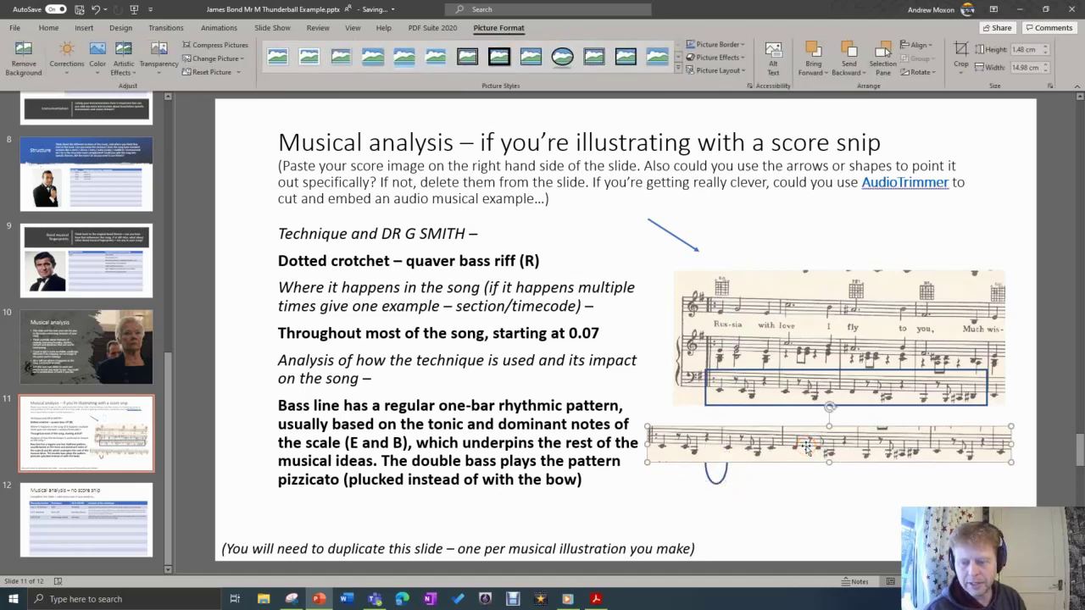
pyautogui.rightClick(805, 448)
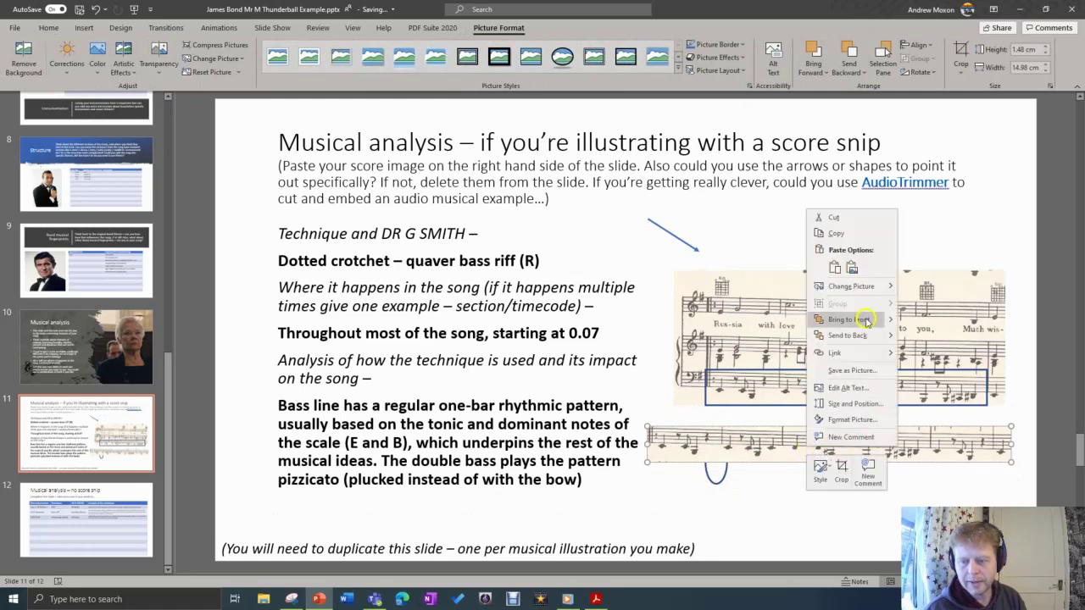
pyautogui.click(861, 336)
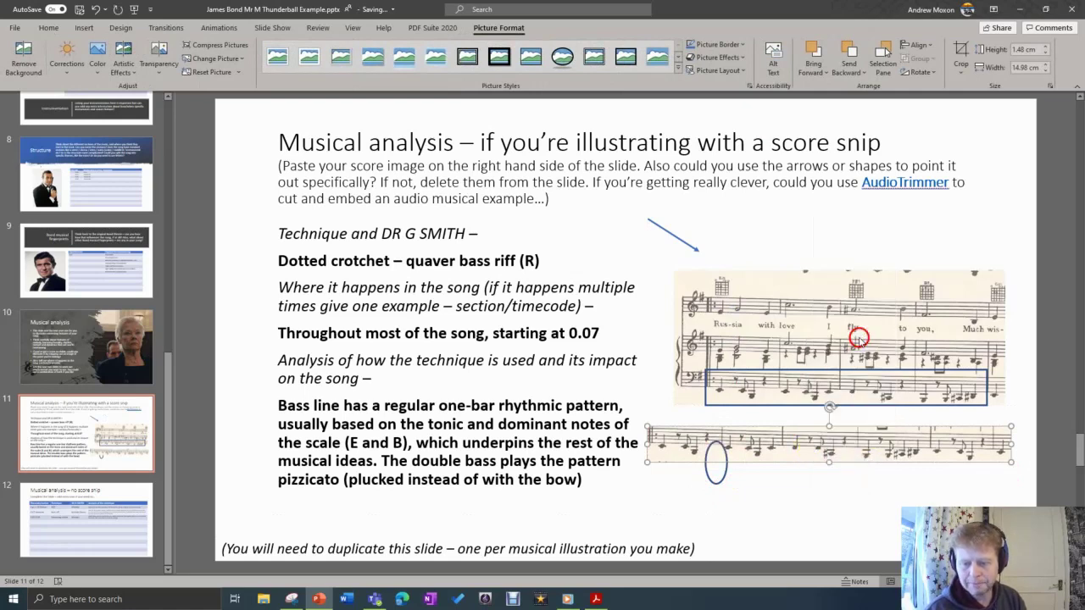
# Step: Delete the lower score picture and move the oval back up beside the arrow
pyautogui.click(718, 481)
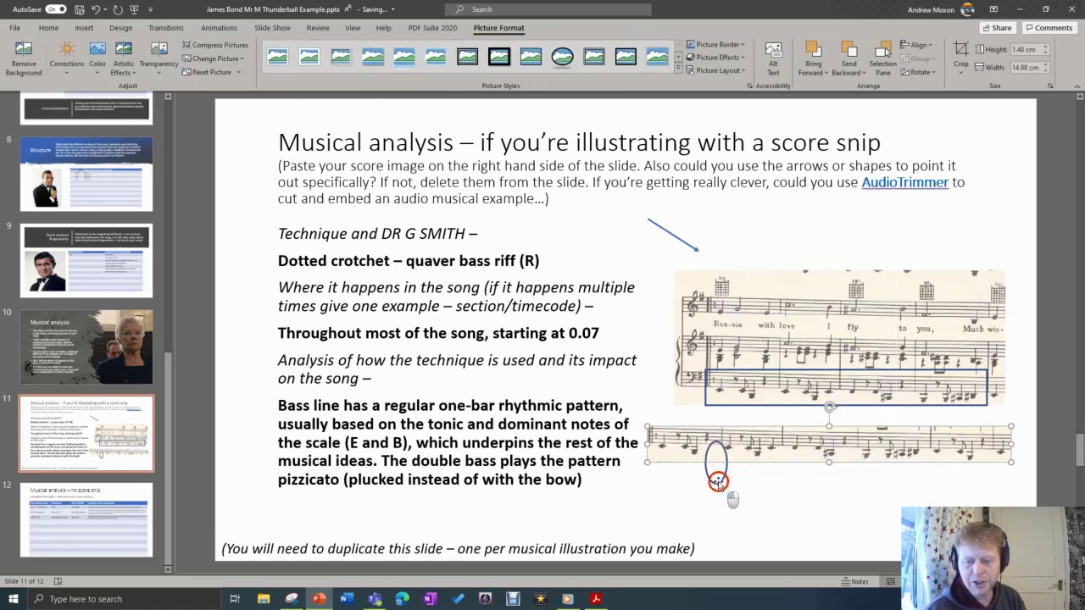
pyautogui.click(775, 440)
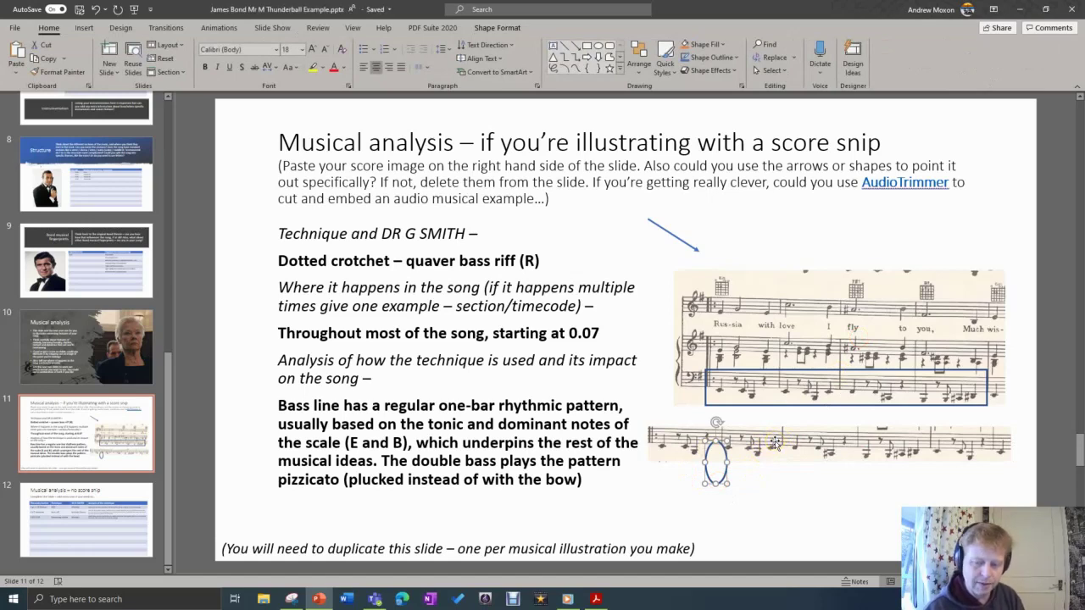
pyautogui.click(774, 441)
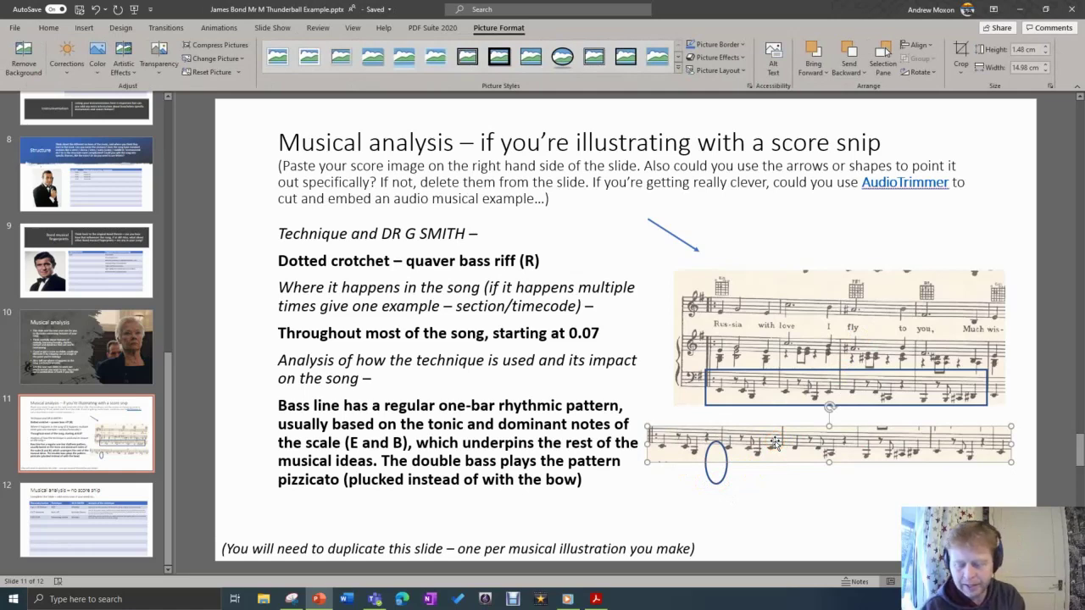
pyautogui.press('Delete')
pyautogui.moveTo(717, 461)
pyautogui.mouseDown()
pyautogui.moveTo(725, 192)
pyautogui.moveTo(737, 223)
pyautogui.mouseUp()
pyautogui.click(801, 473)
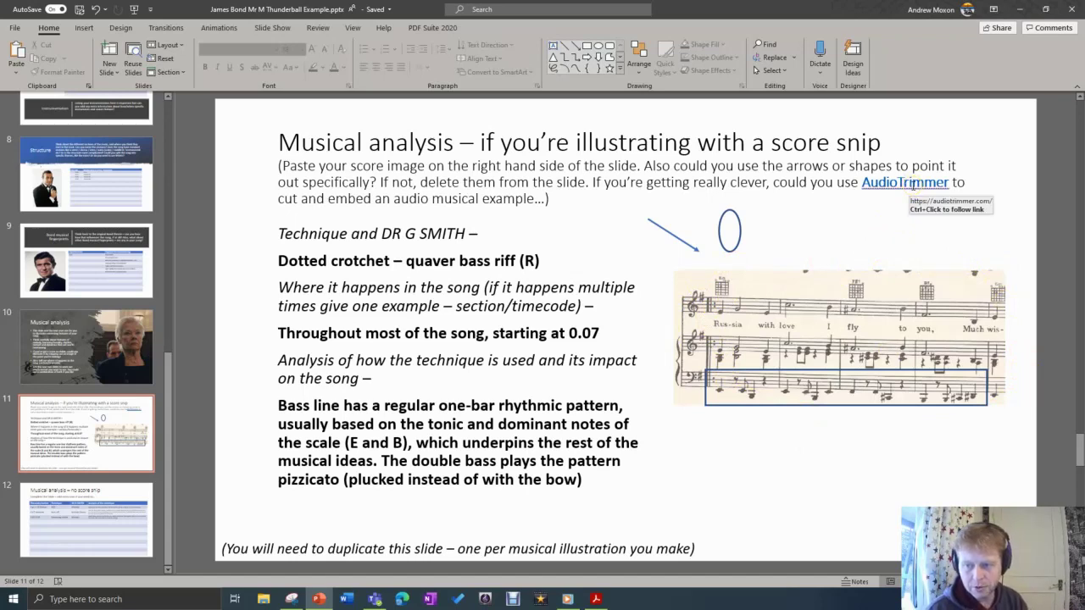
# Step: Open the AudioTrimmer website from the slide link and start choosing a song file
pyautogui.keyDown('ctrl'); pyautogui.click(912, 184); pyautogui.keyUp('ctrl')
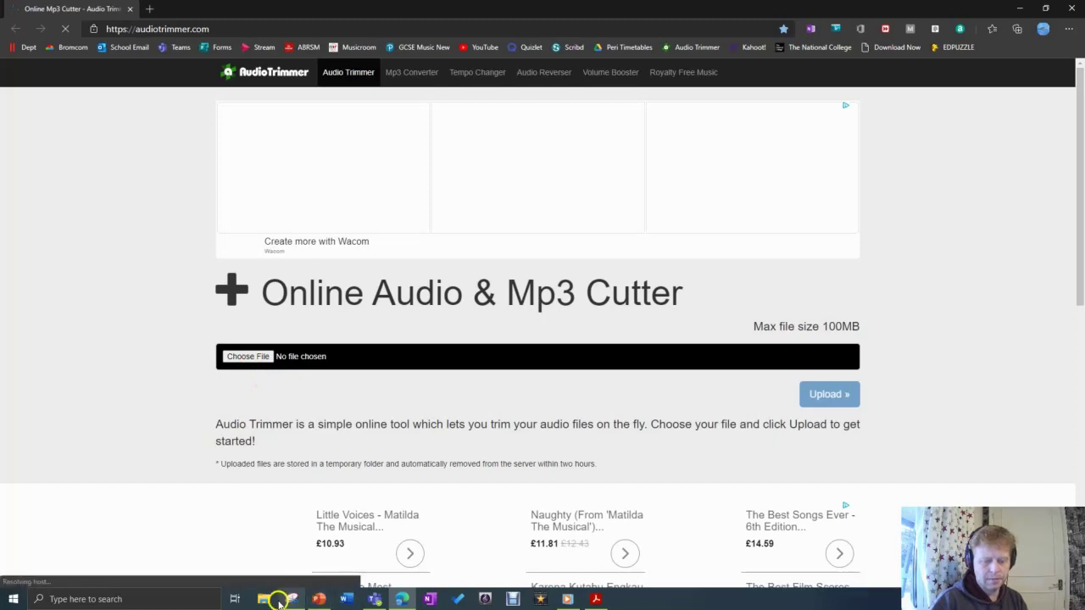
pyautogui.click(248, 356)
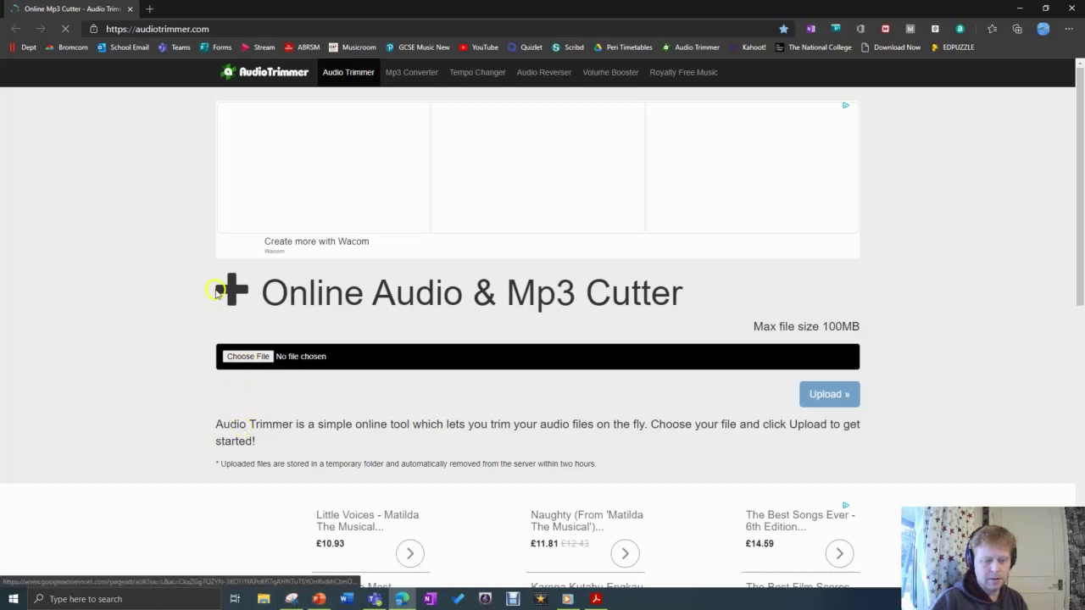
pyautogui.click(247, 357)
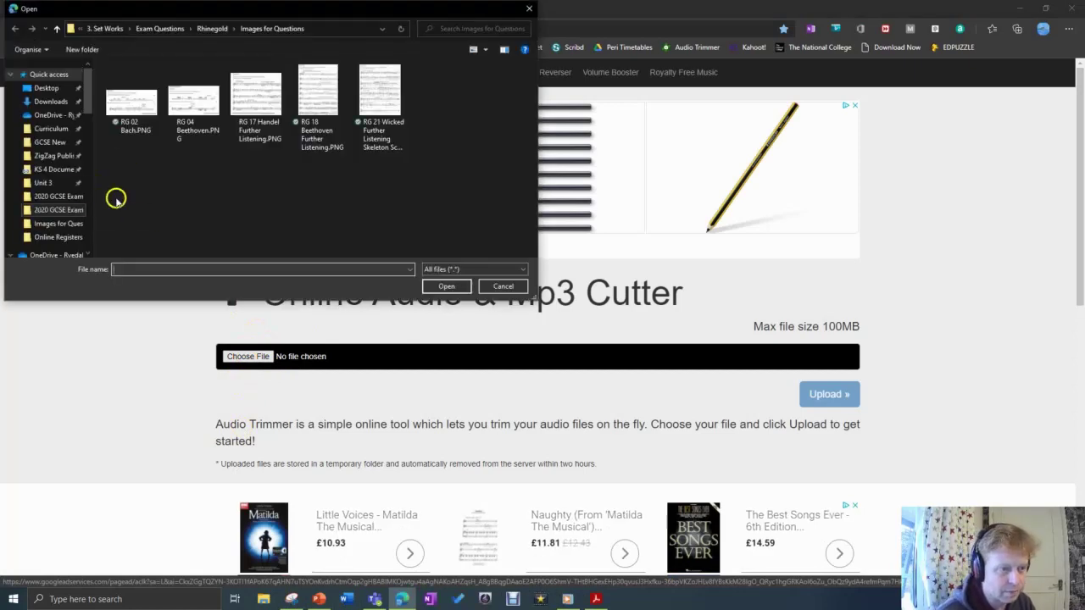
# Step: Browse through KS 4 Documents to James Bond Listening Topic and load From Russia with Love.mp3
pyautogui.click(59, 169)
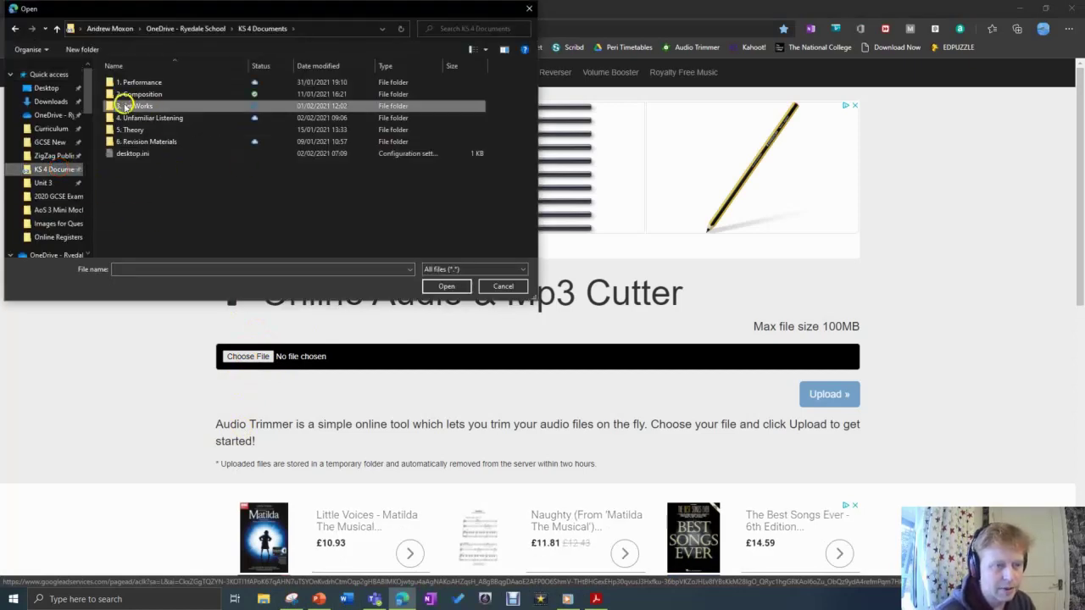
pyautogui.doubleClick(136, 118)
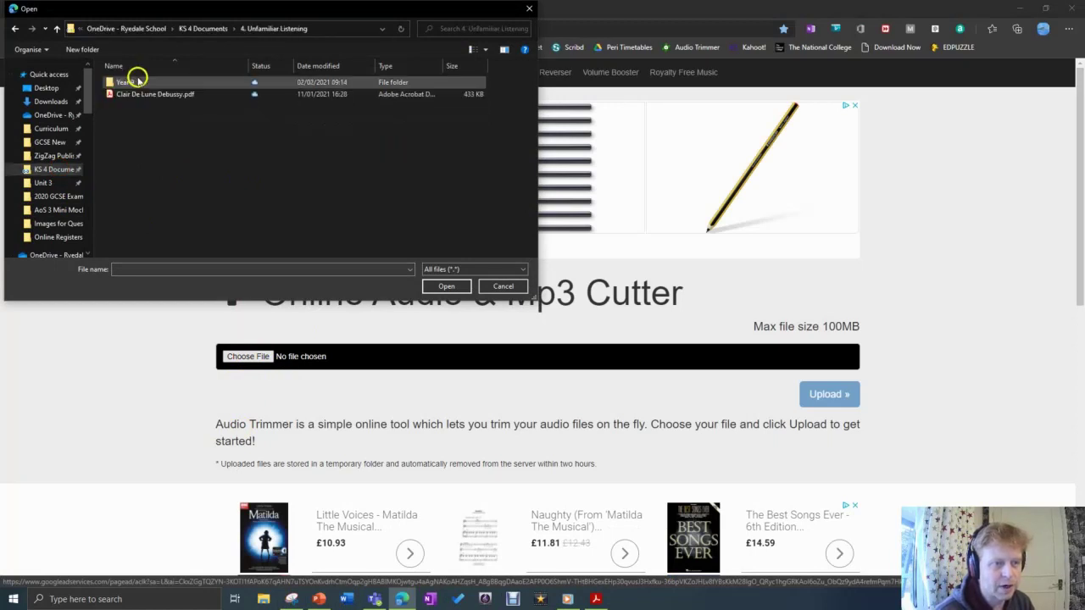
pyautogui.doubleClick(124, 81)
pyautogui.doubleClick(142, 83)
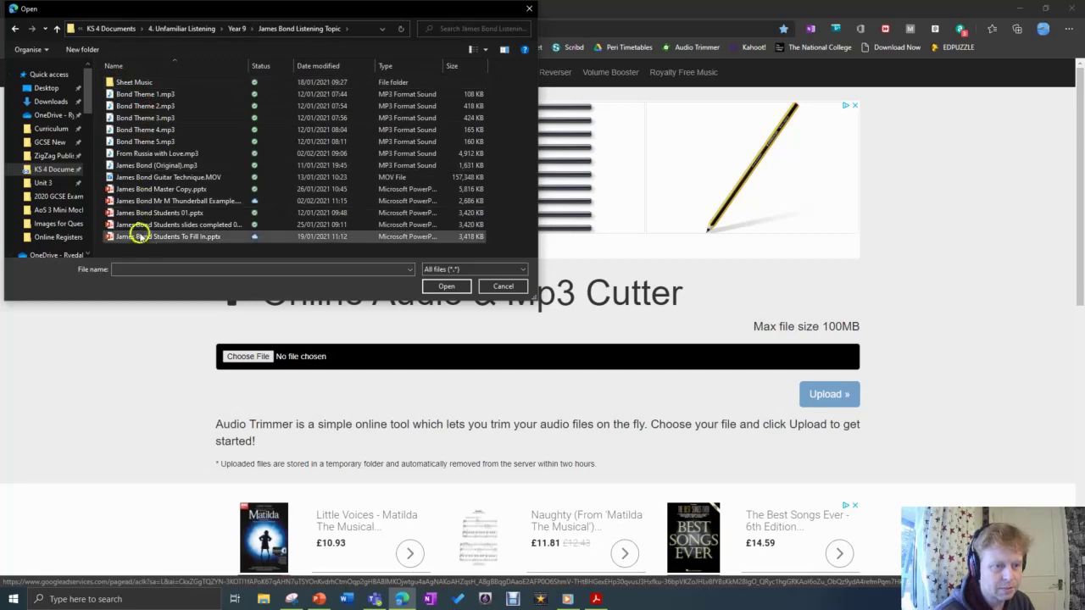
pyautogui.doubleClick(143, 154)
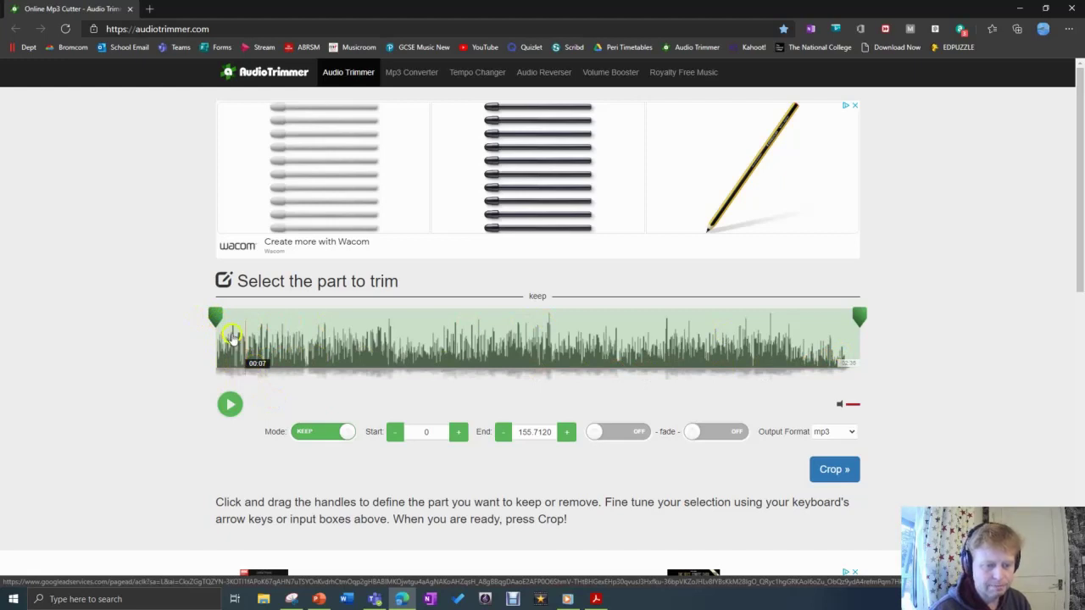
# Step: Crop the song to 6.32–14.91 seconds with Fade In and Fade Out on
pyautogui.click(215, 315)
pyautogui.moveTo(215, 315); pyautogui.dragTo(246, 320)
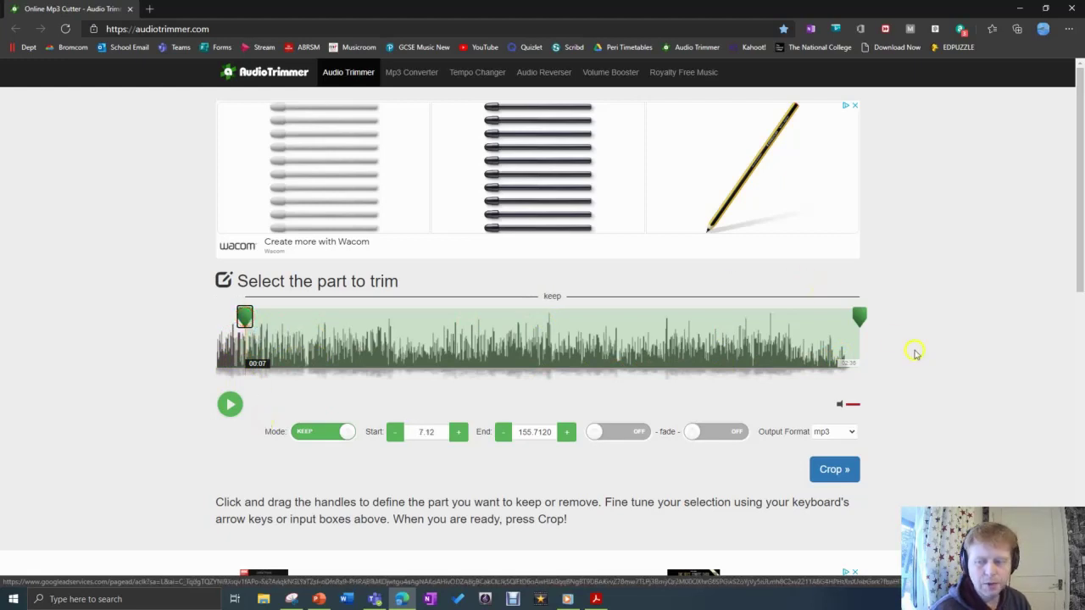
pyautogui.moveTo(859, 317)
pyautogui.mouseDown()
pyautogui.moveTo(426, 303)
pyautogui.moveTo(275, 322)
pyautogui.mouseUp()
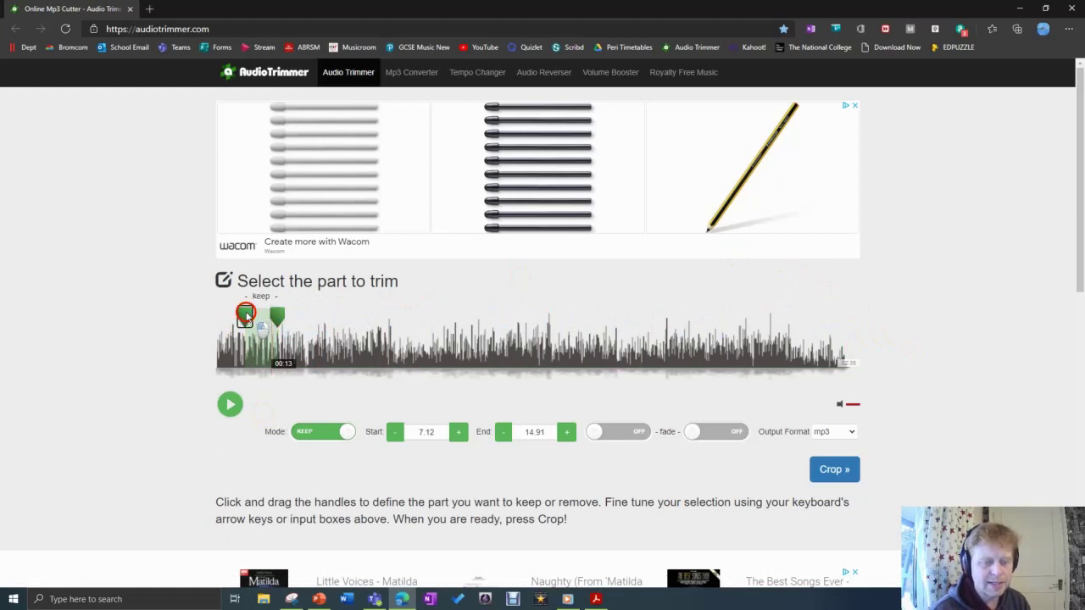
pyautogui.moveTo(247, 315); pyautogui.dragTo(243, 314)
pyautogui.click(636, 433)
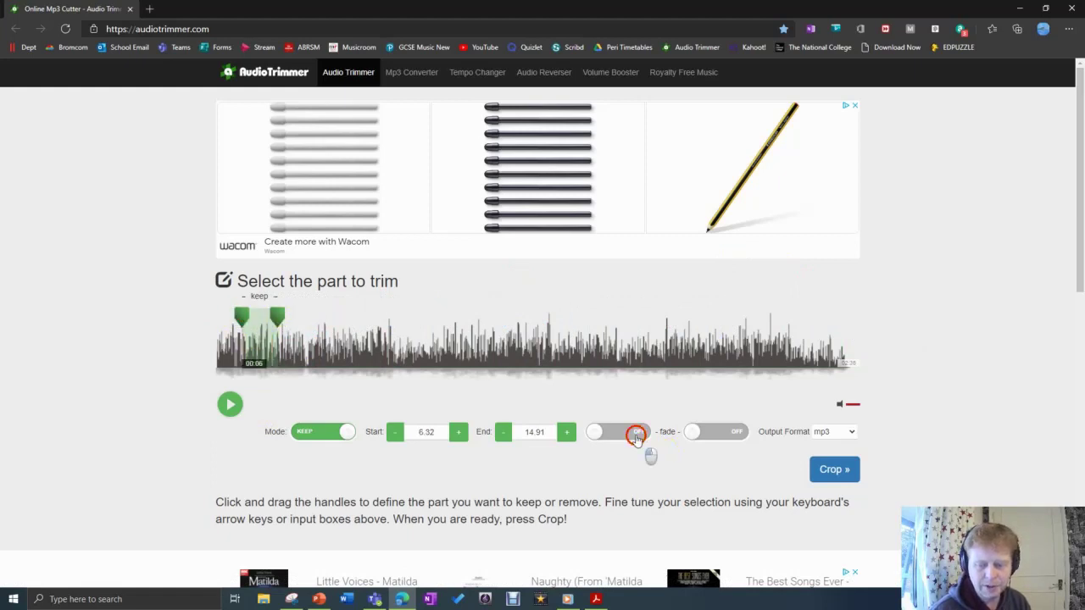
pyautogui.click(716, 433)
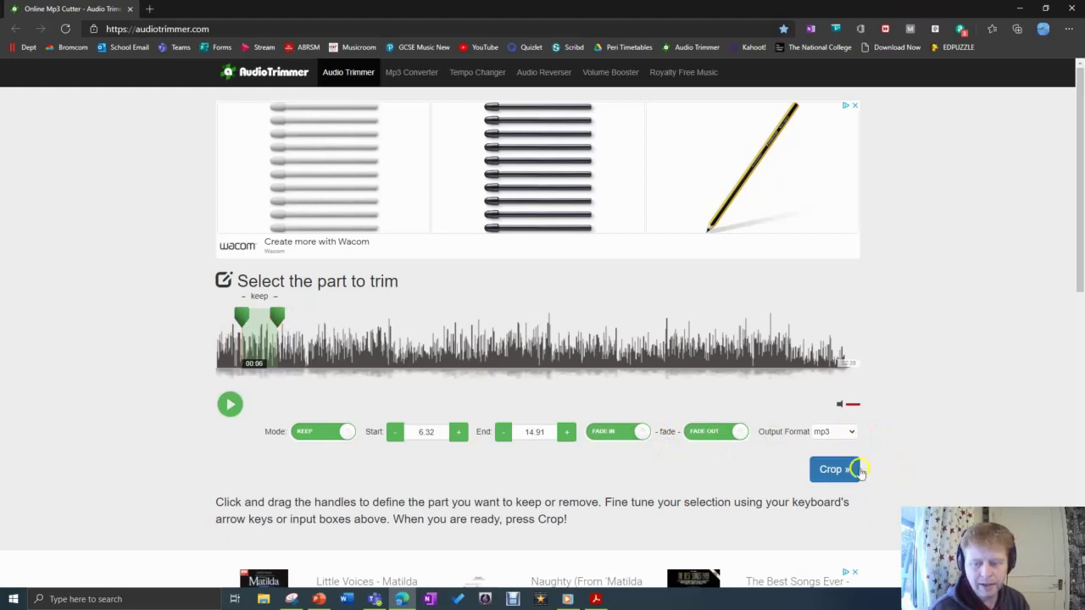
pyautogui.click(824, 471)
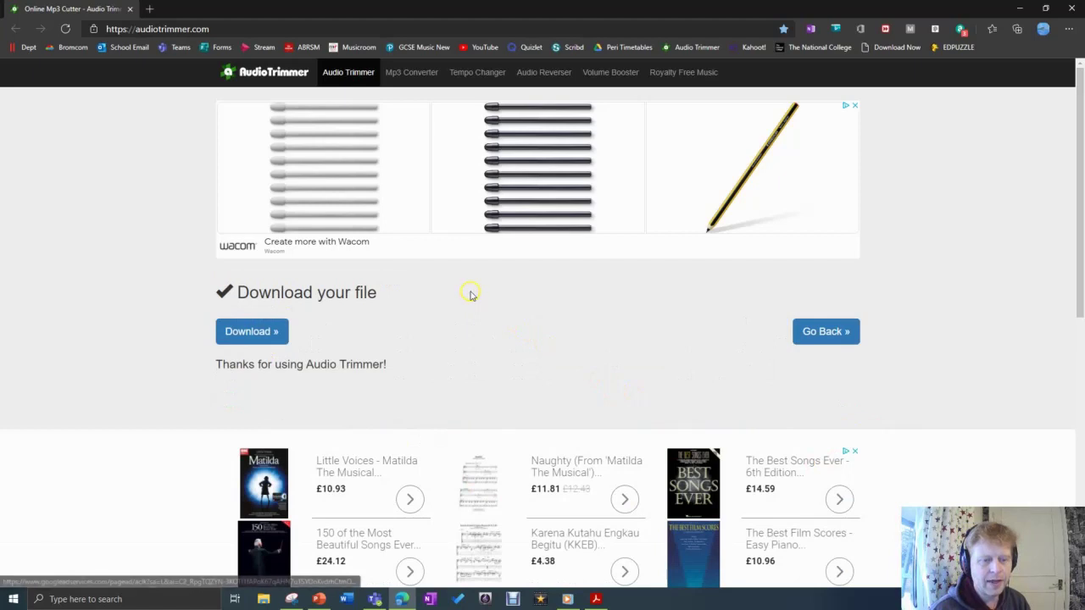
# Step: Download the trimmed mp3, dismissing the ad, and show it in its Downloads folder
pyautogui.click(250, 333)
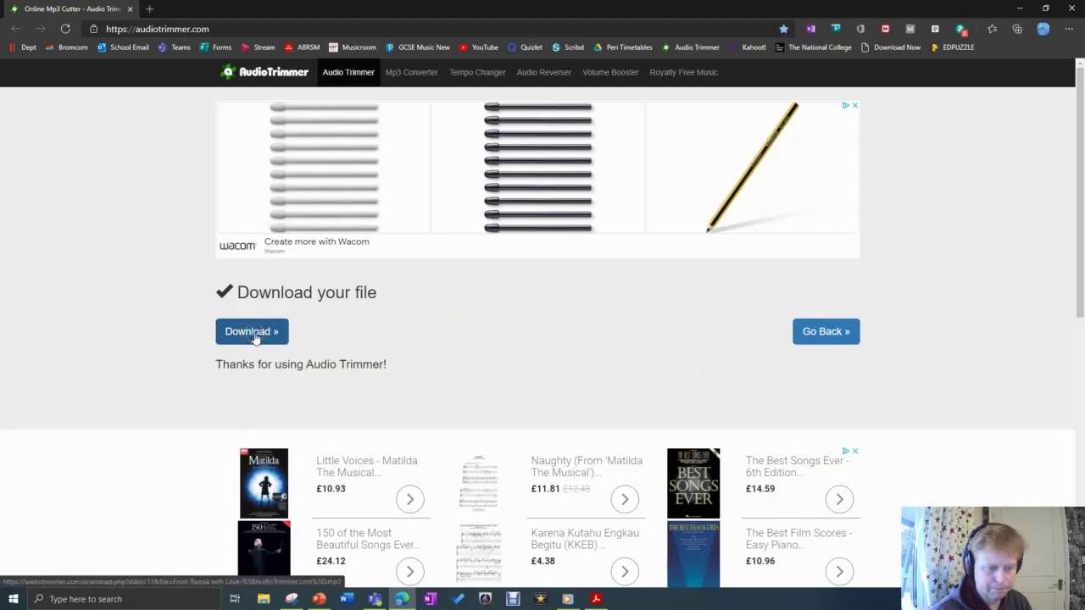
pyautogui.click(256, 335)
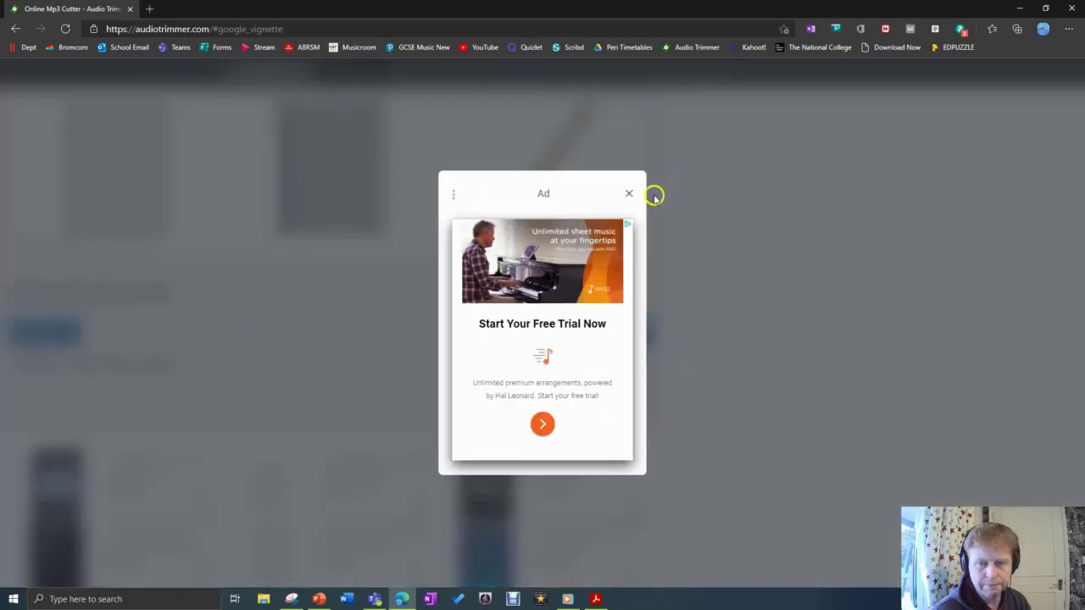
pyautogui.click(16, 28)
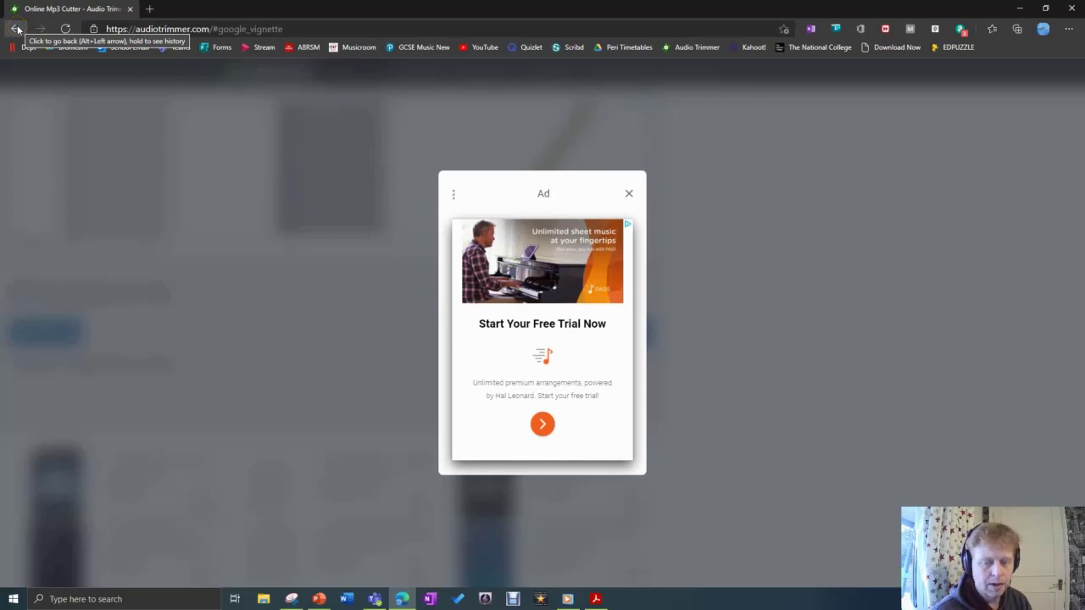
pyautogui.click(17, 28)
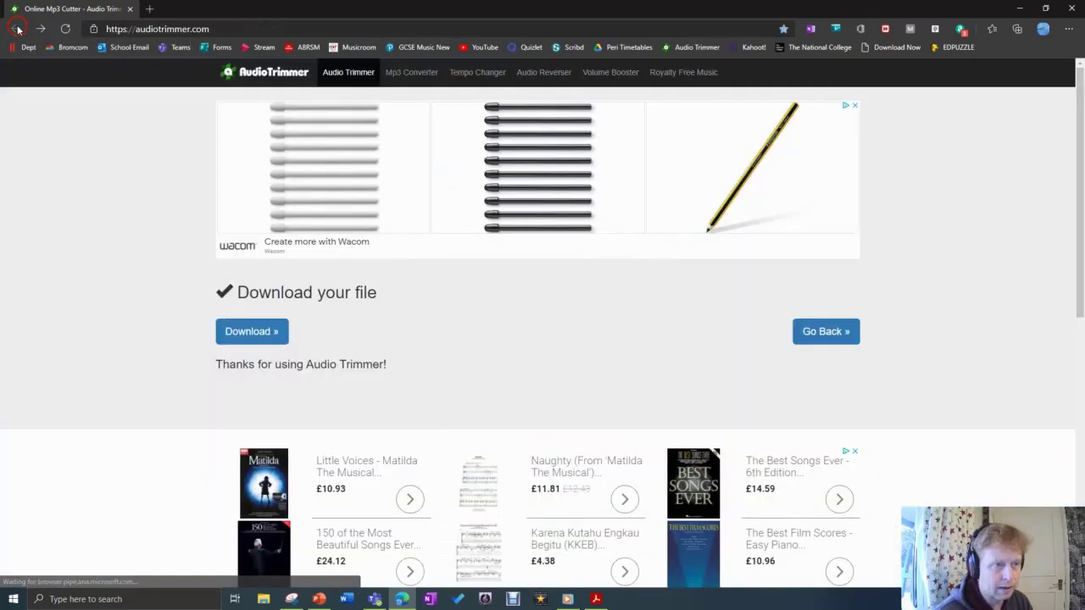
pyautogui.click(269, 333)
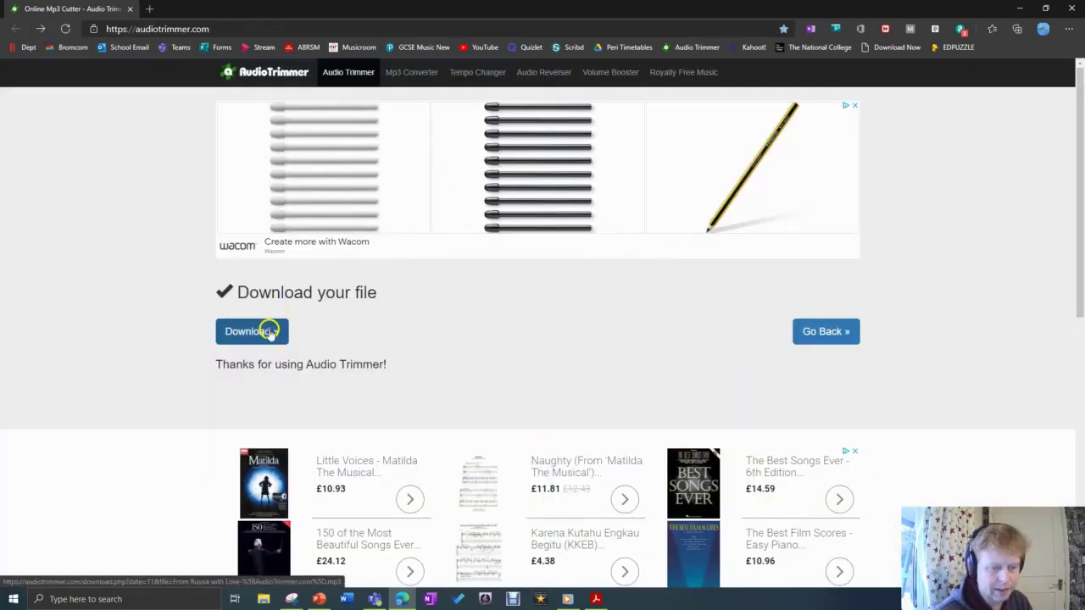
pyautogui.click(270, 332)
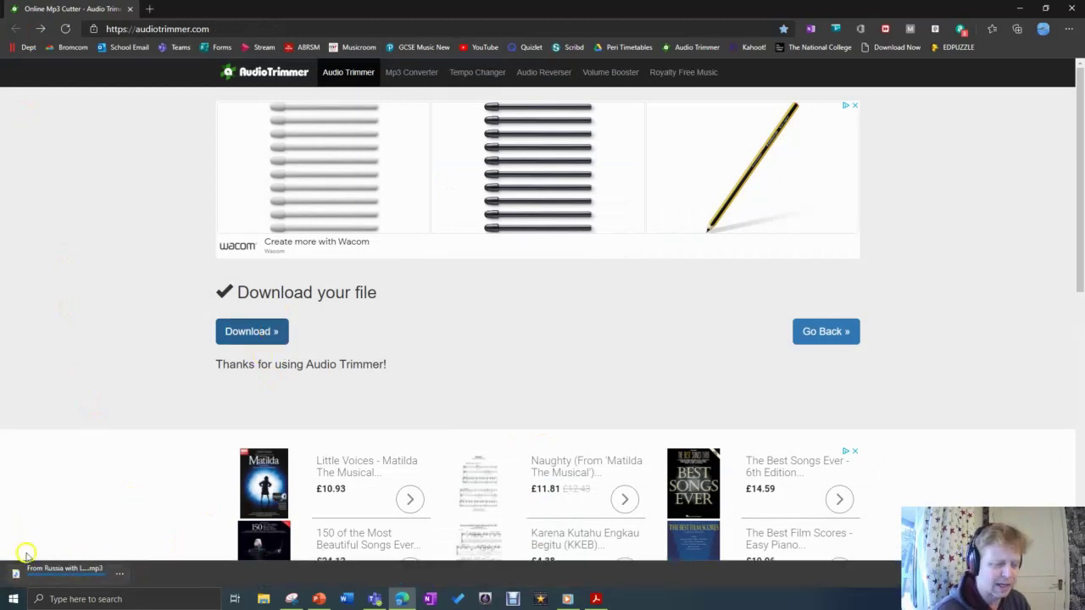
pyautogui.moveTo(63, 572)
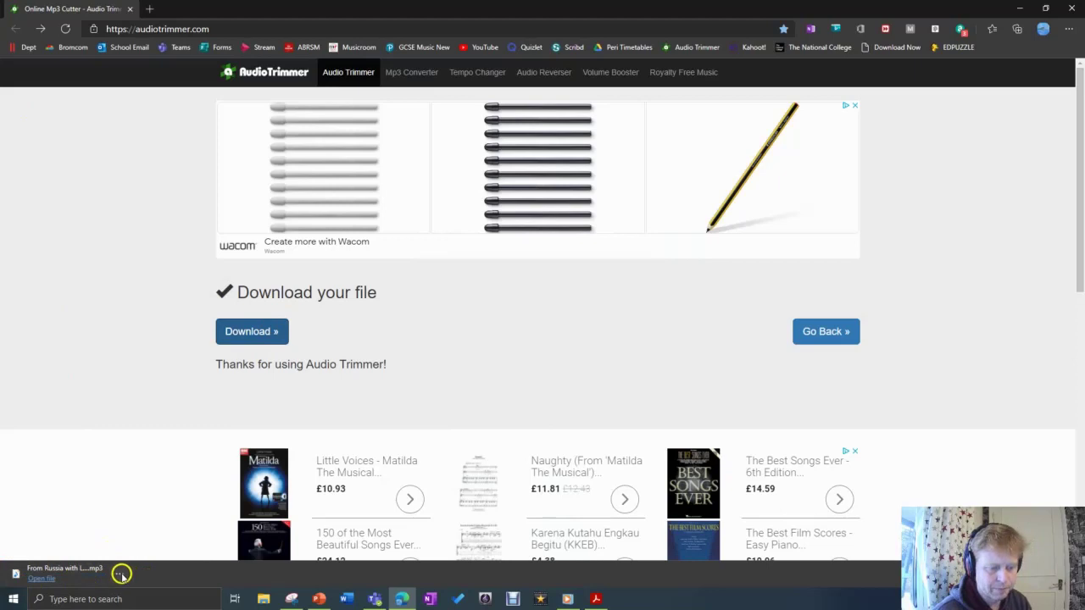
pyautogui.click(123, 577)
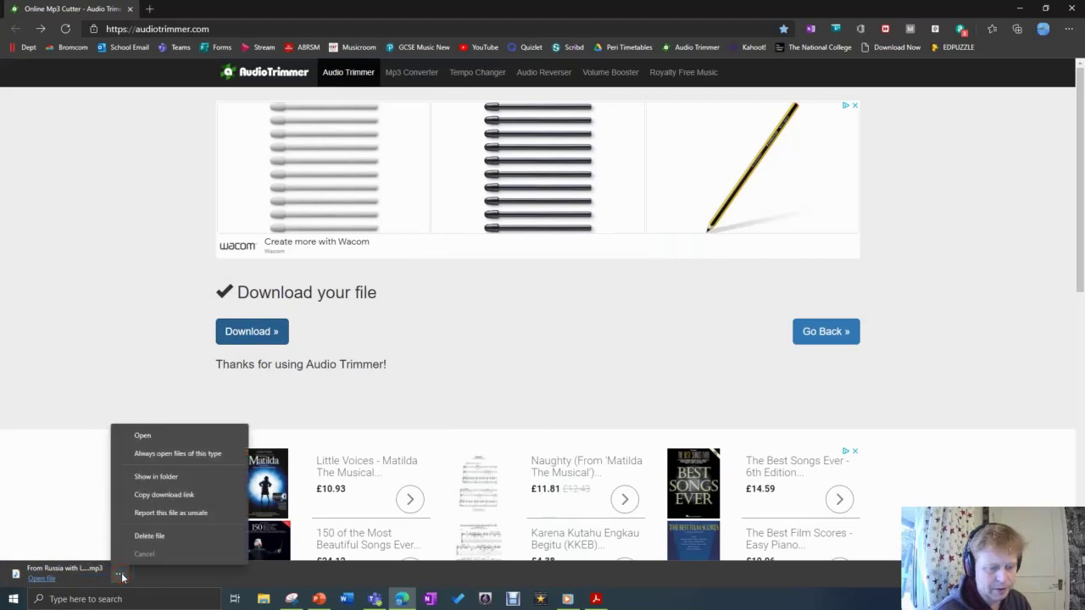
pyautogui.click(165, 476)
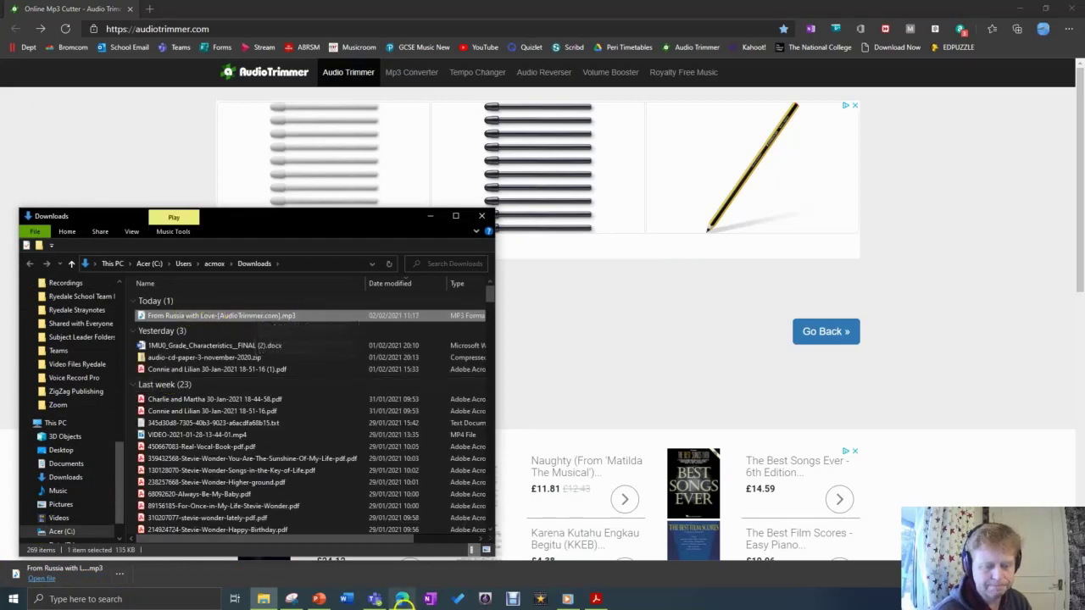
# Step: Drag the trimmed mp3 onto slide 11 and place its audio icon above the circled bass notes
pyautogui.click(321, 600)
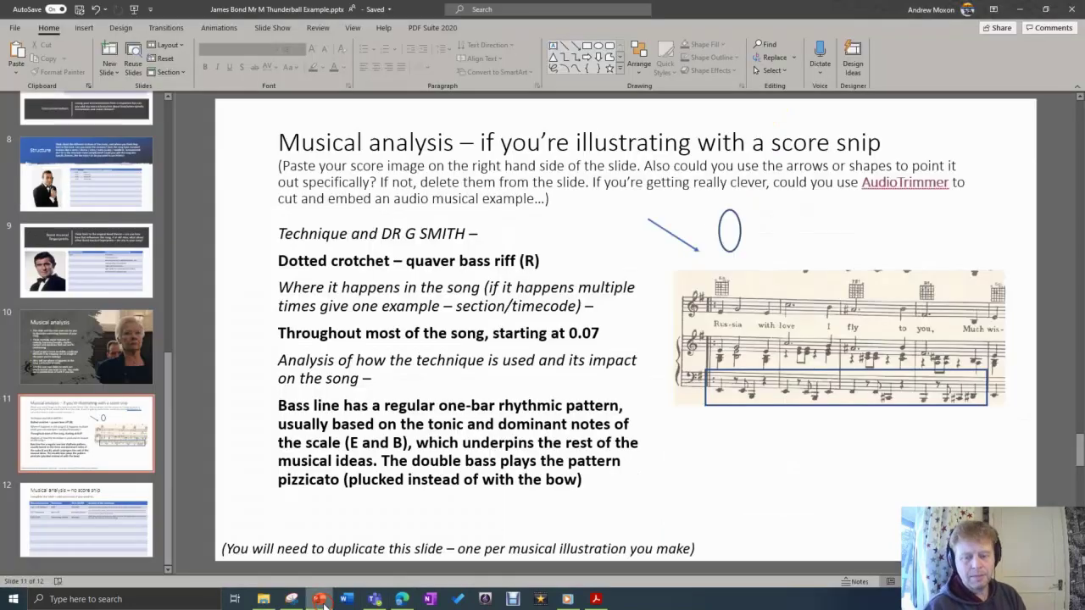
pyautogui.click(263, 599)
pyautogui.click(195, 295)
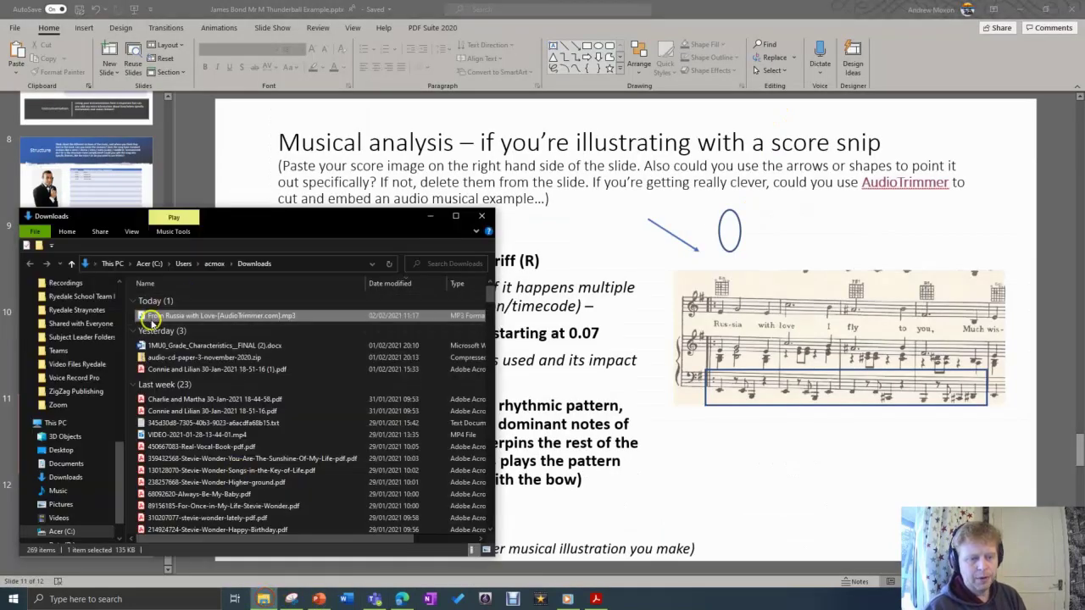
pyautogui.moveTo(146, 315); pyautogui.dragTo(734, 456)
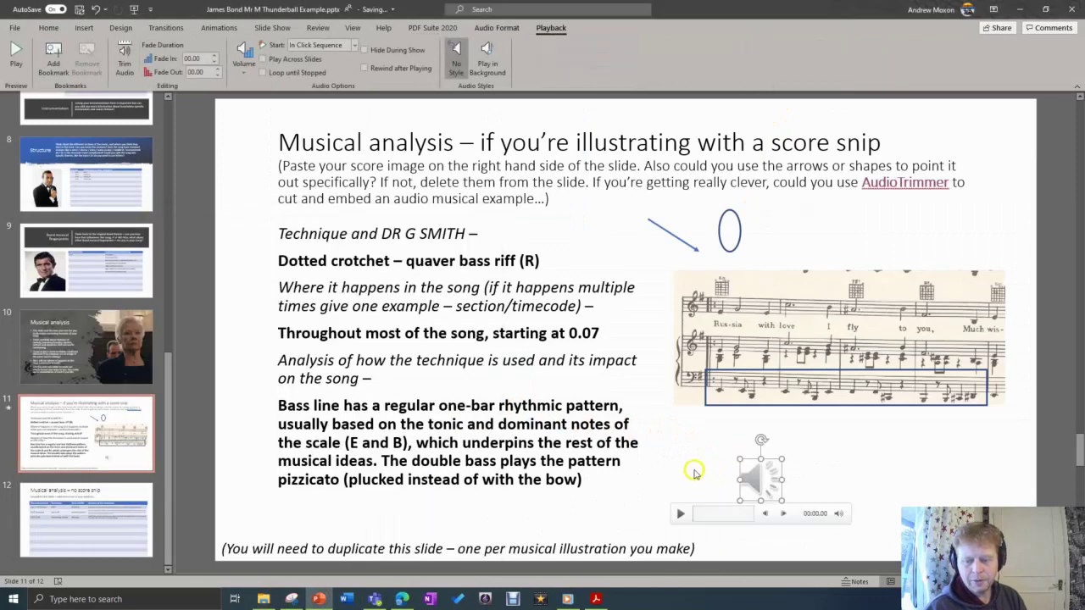
pyautogui.moveTo(766, 480); pyautogui.dragTo(802, 227)
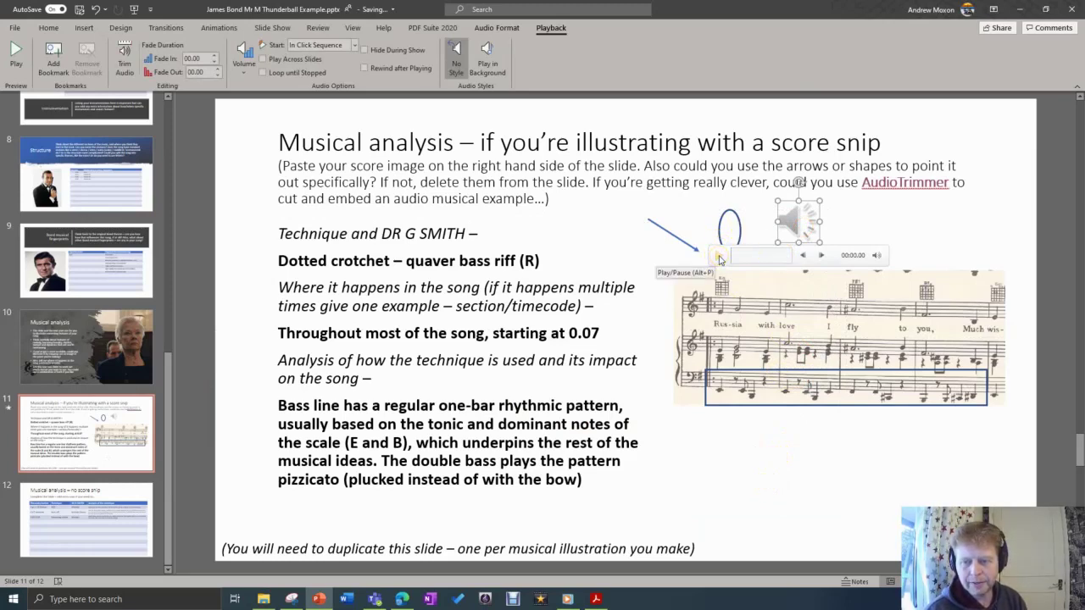
pyautogui.click(717, 257)
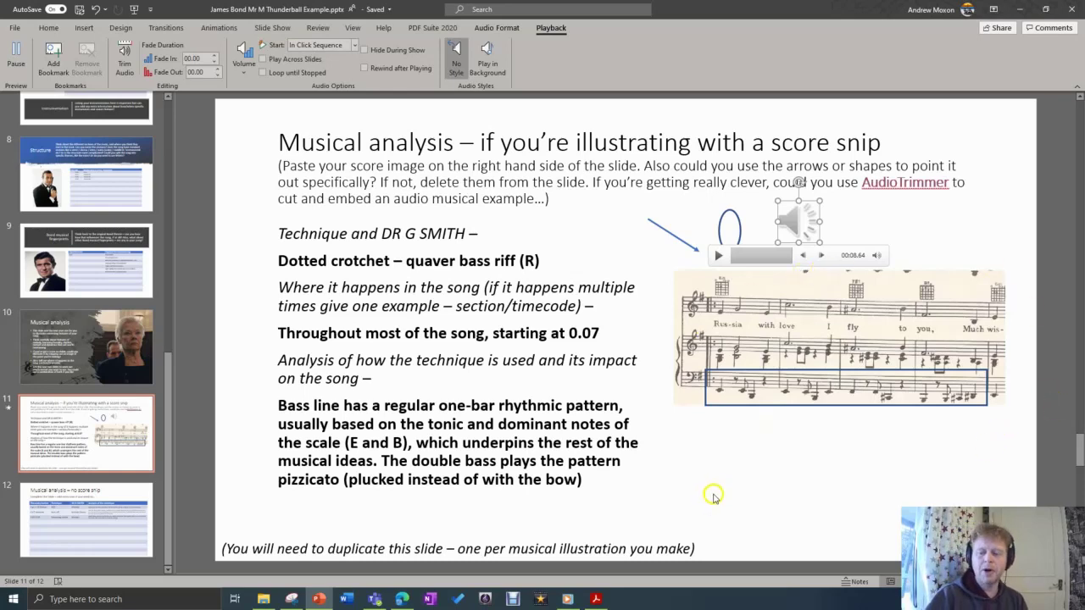
# Step: Glance at the From Russia with Love score, deselect the audio, and go to slide 12
pyautogui.click(606, 602)
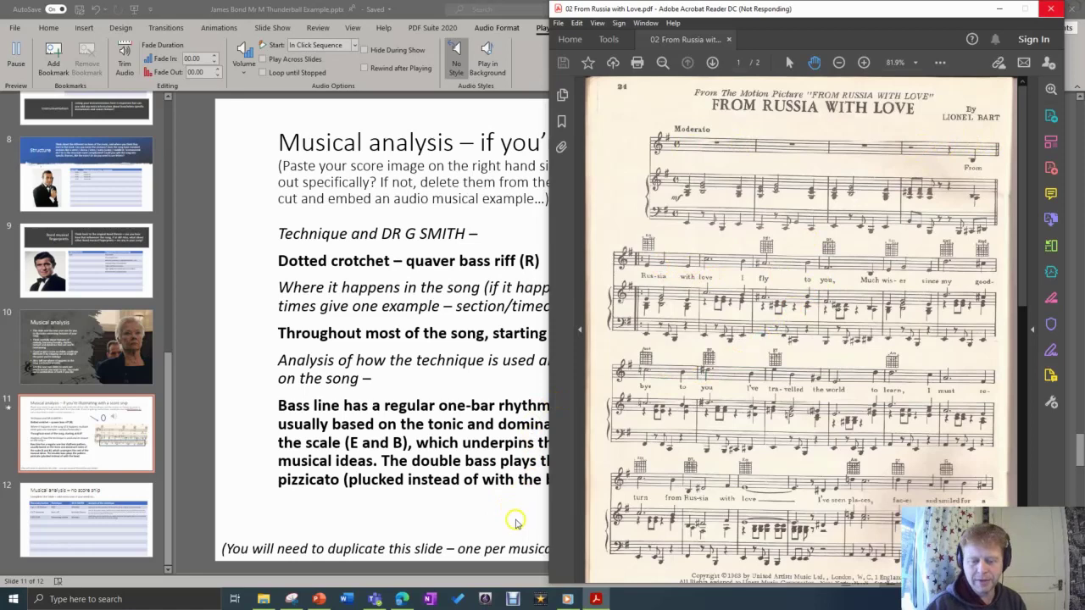
pyautogui.click(472, 507)
pyautogui.moveTo(797, 221)
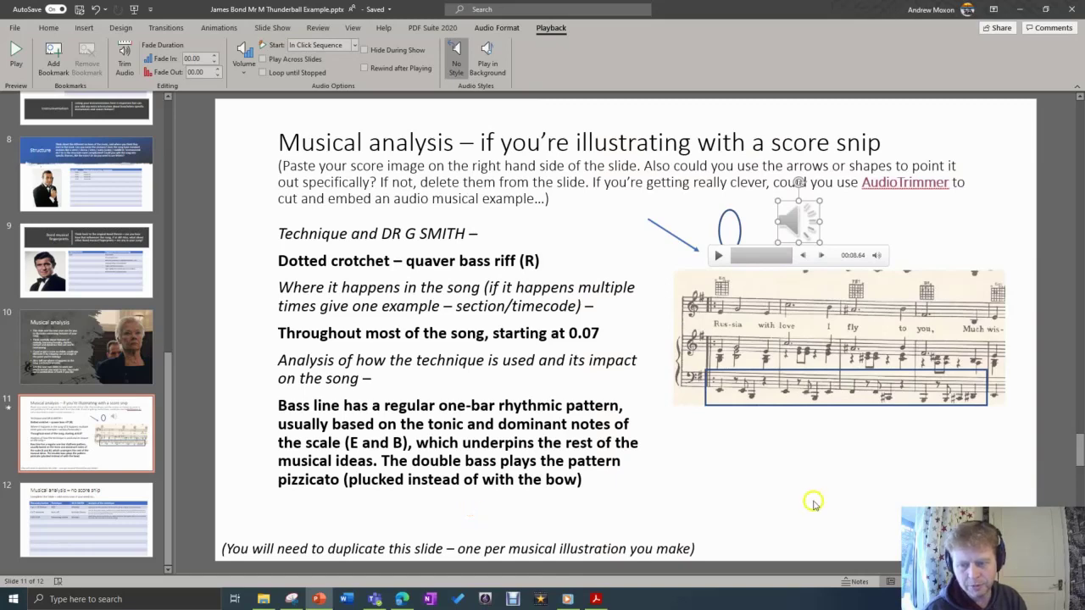
pyautogui.click(883, 493)
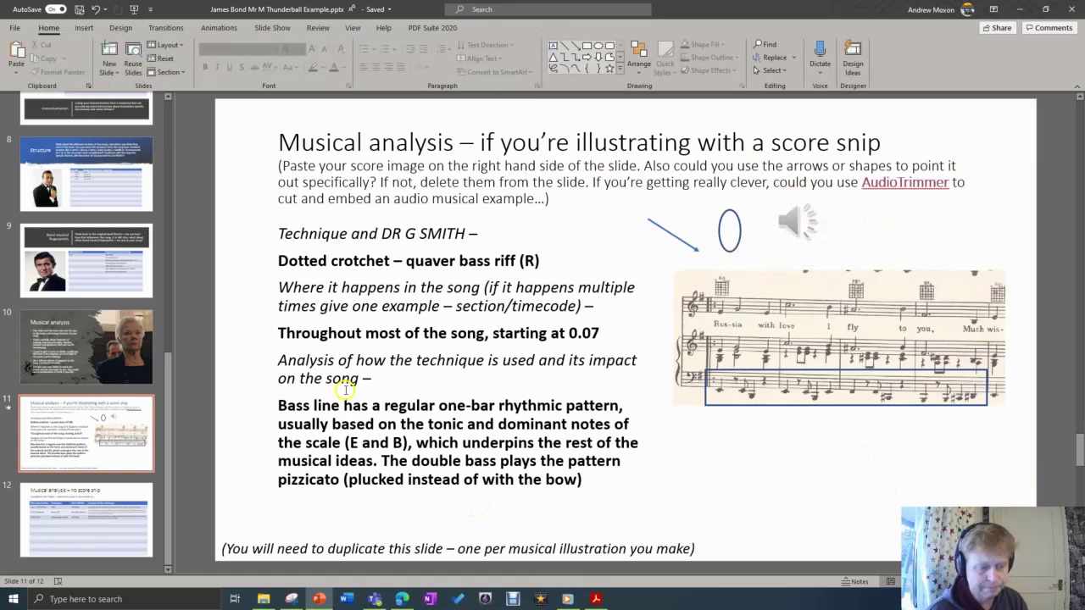
pyautogui.click(138, 524)
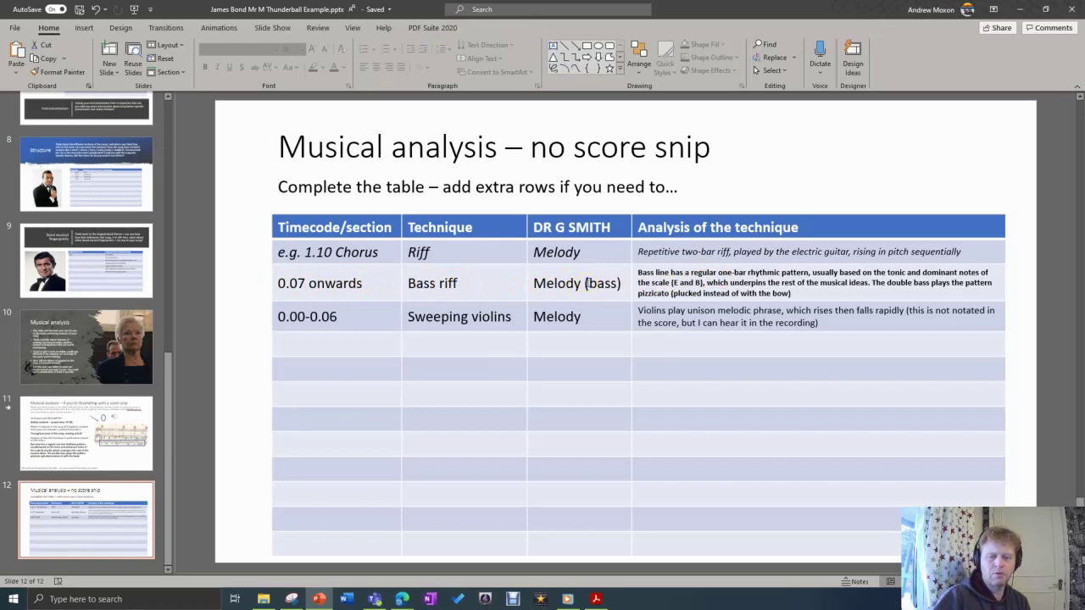
pyautogui.click(624, 284)
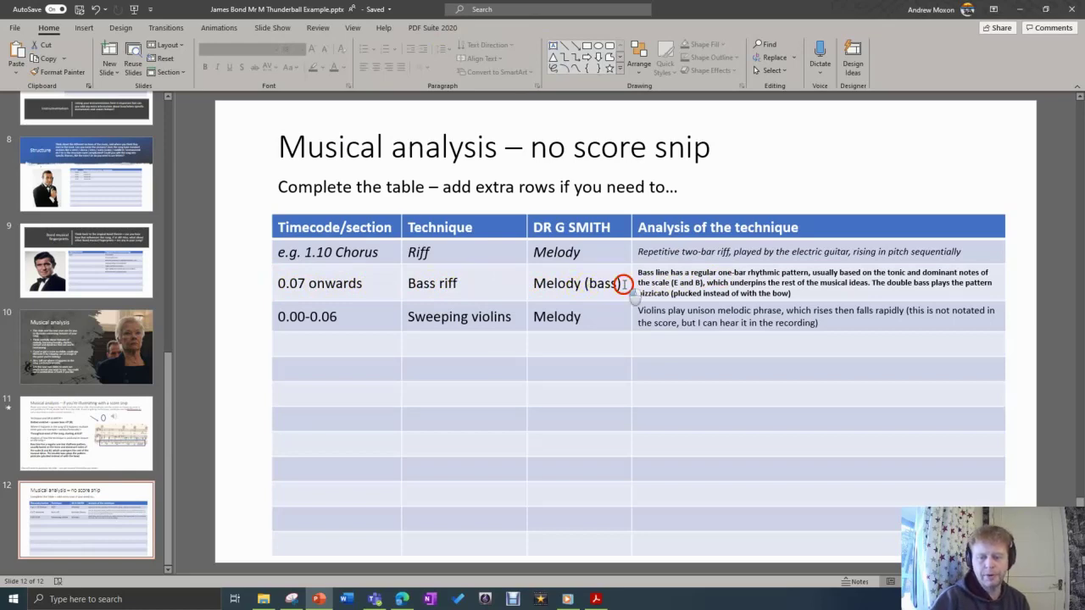
pyautogui.moveTo(624, 284); pyautogui.dragTo(543, 284)
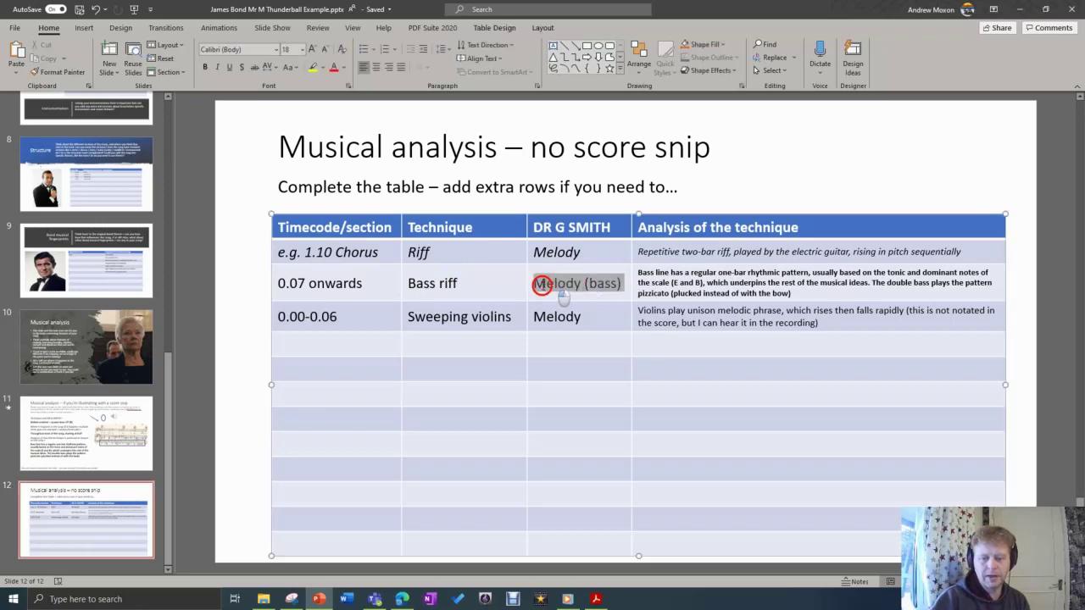
pyautogui.write('Rh')
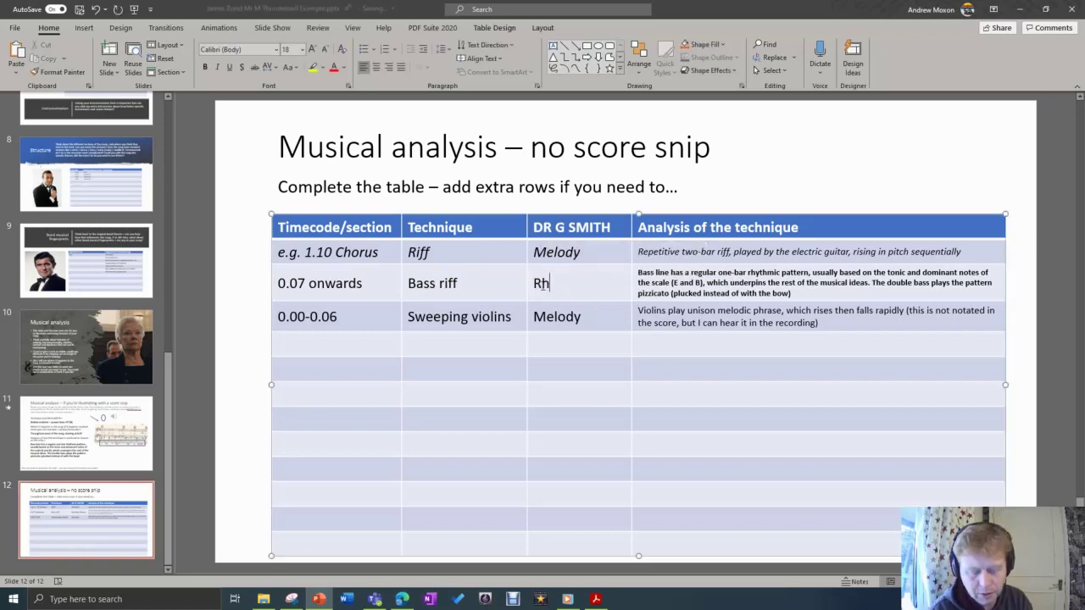
pyautogui.write('ythm')
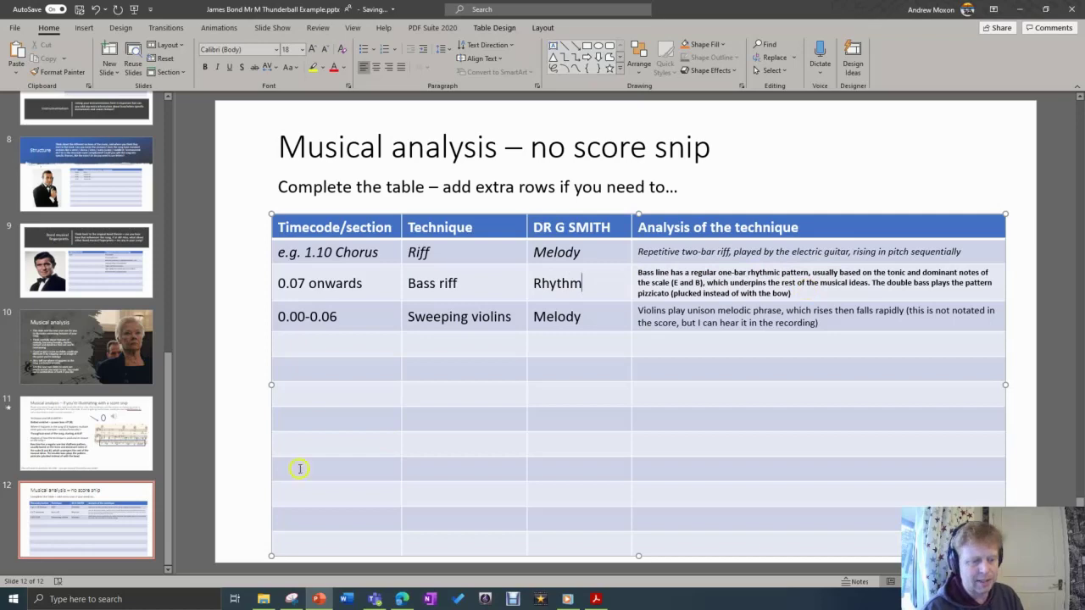
# Step: Glance back at the score-snip slide, then bring up the AudioTrimmer download page in Edge
pyautogui.click(53, 447)
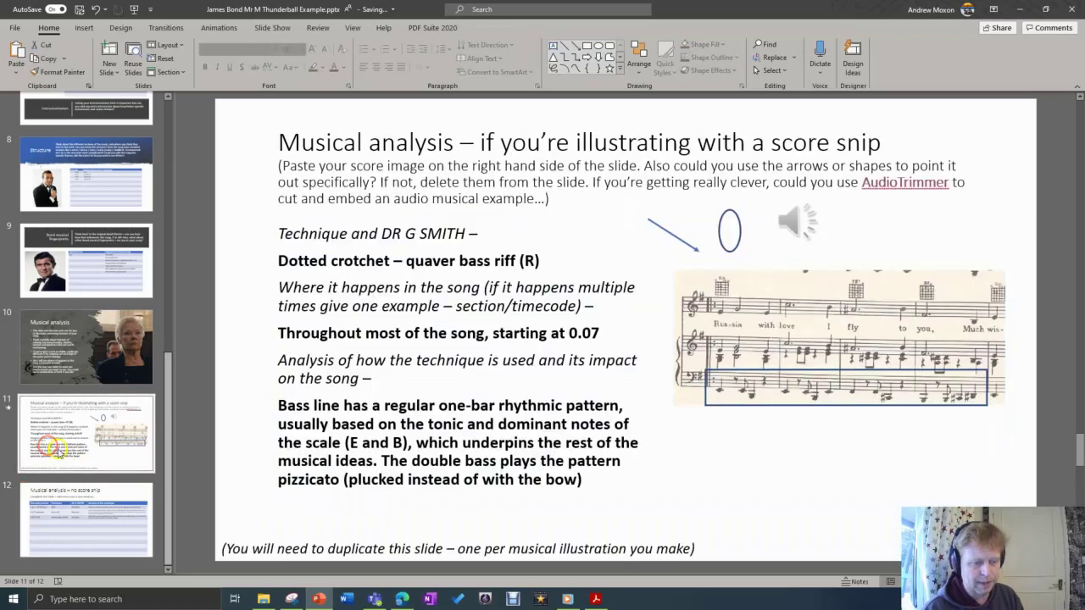
pyautogui.click(124, 535)
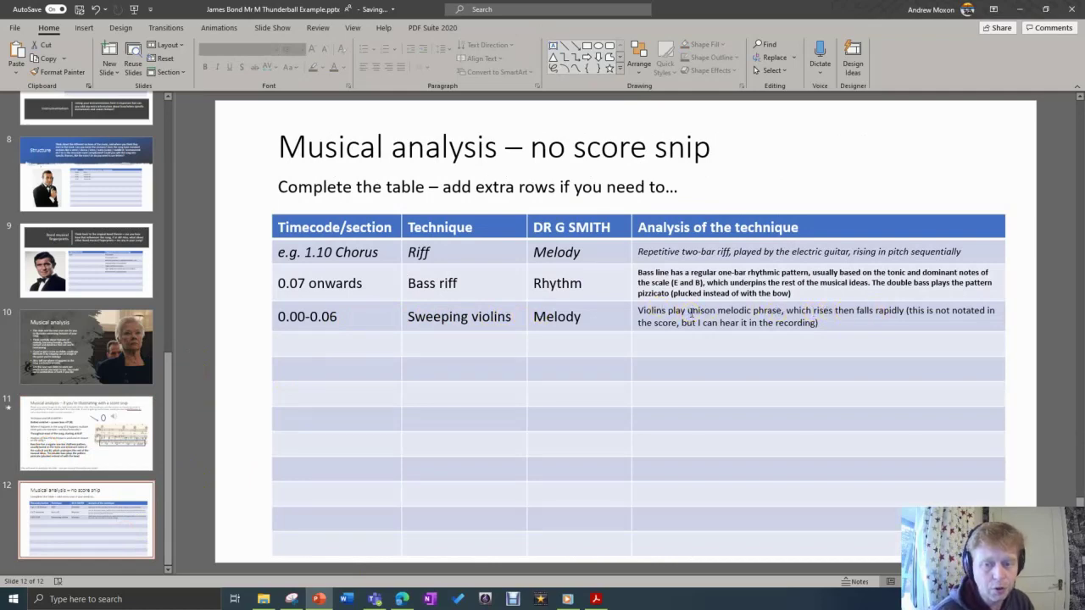
pyautogui.click(434, 597)
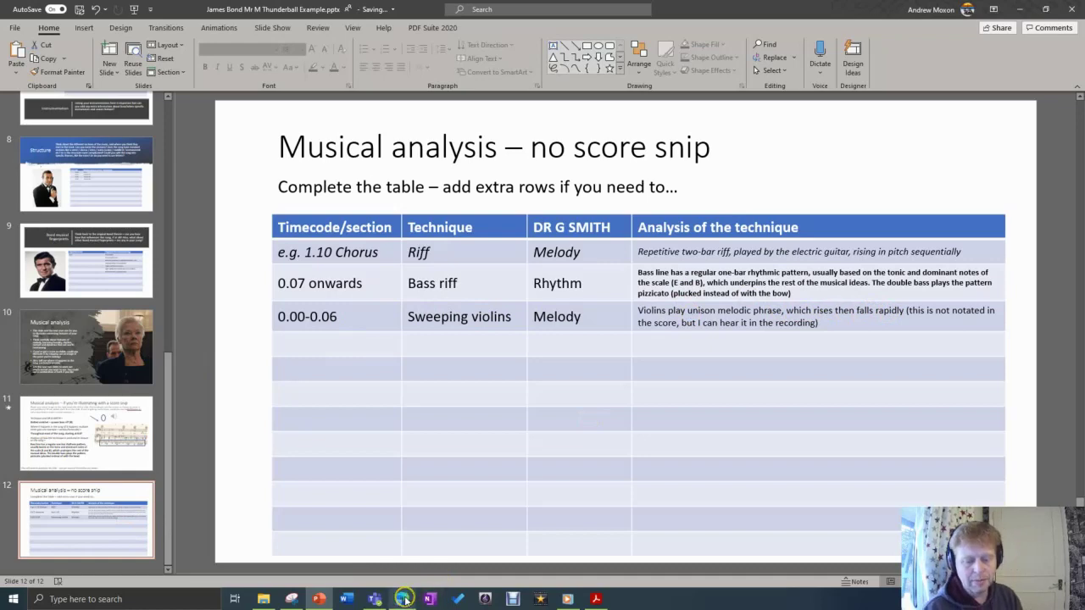
pyautogui.click(403, 600)
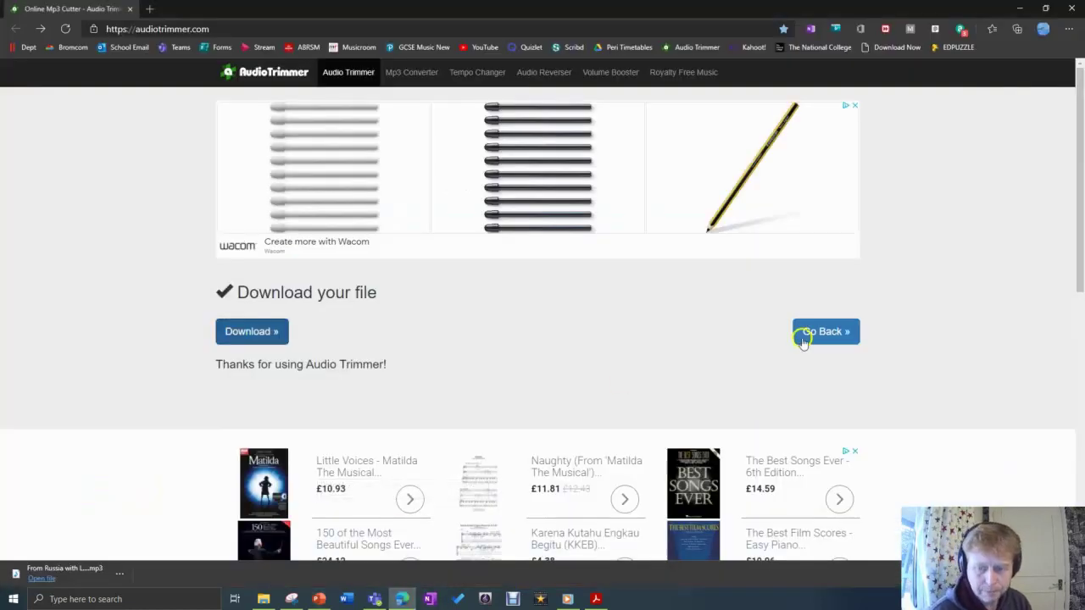
# Step: Return to the trimmer and crop the song to 0–7.01 seconds
pyautogui.click(831, 332)
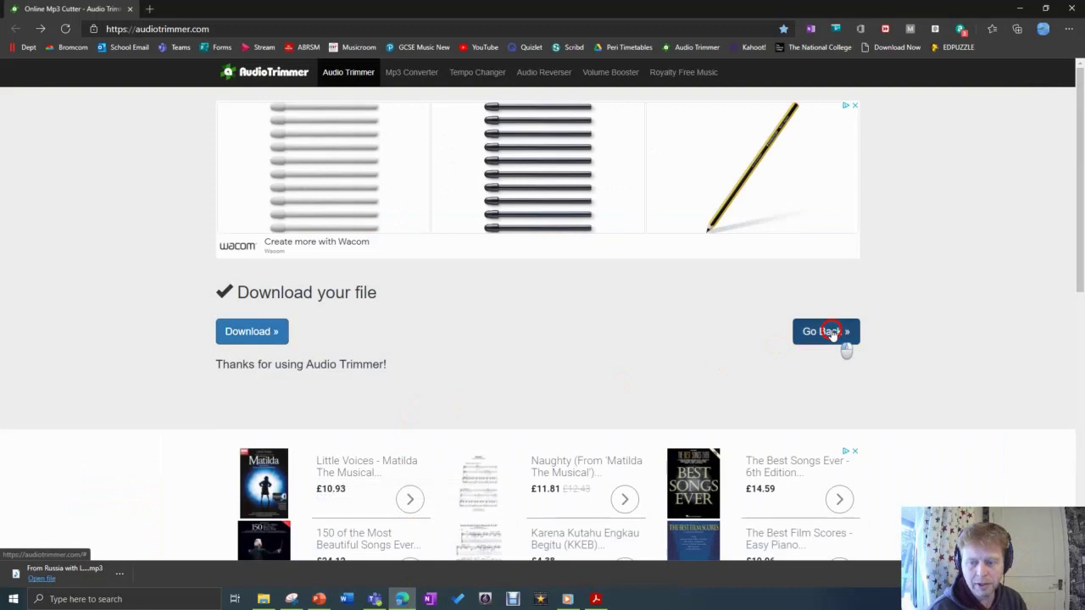
pyautogui.click(242, 319)
pyautogui.moveTo(242, 319); pyautogui.dragTo(194, 317)
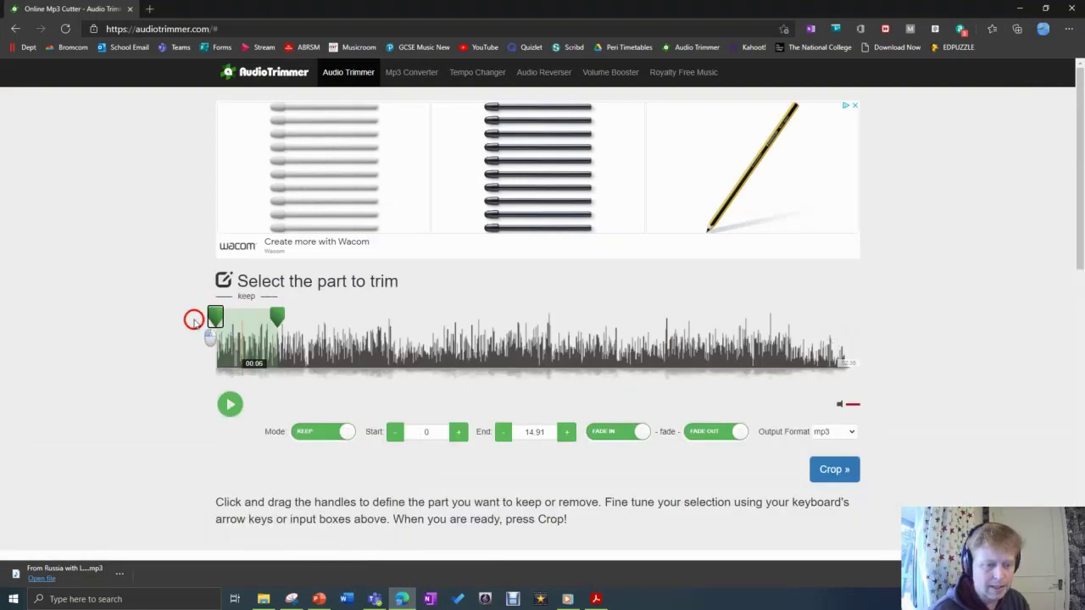
pyautogui.moveTo(277, 319); pyautogui.dragTo(244, 318)
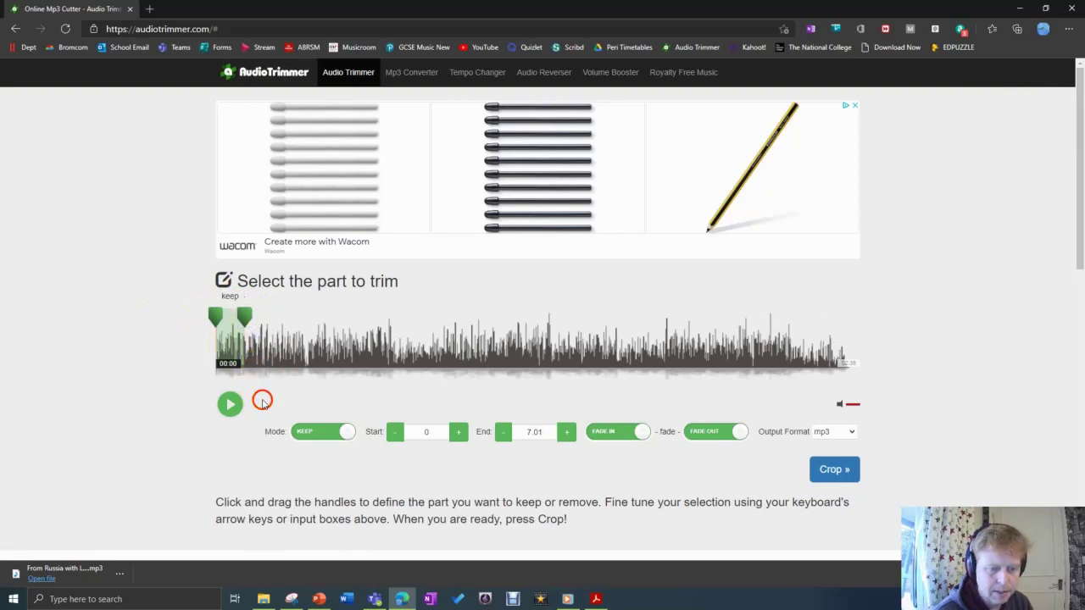
pyautogui.click(835, 471)
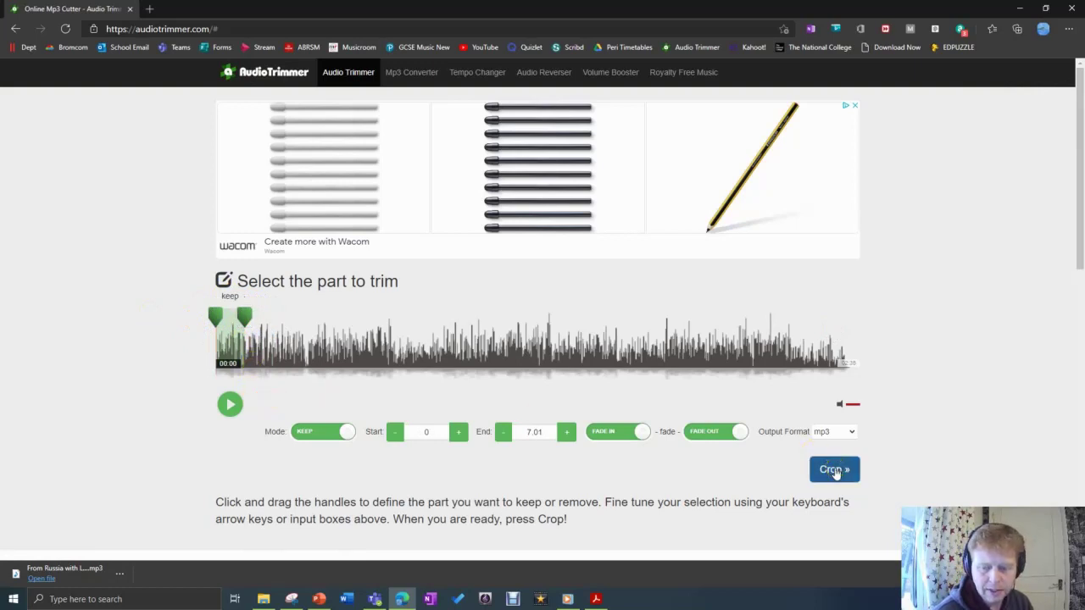
pyautogui.click(834, 471)
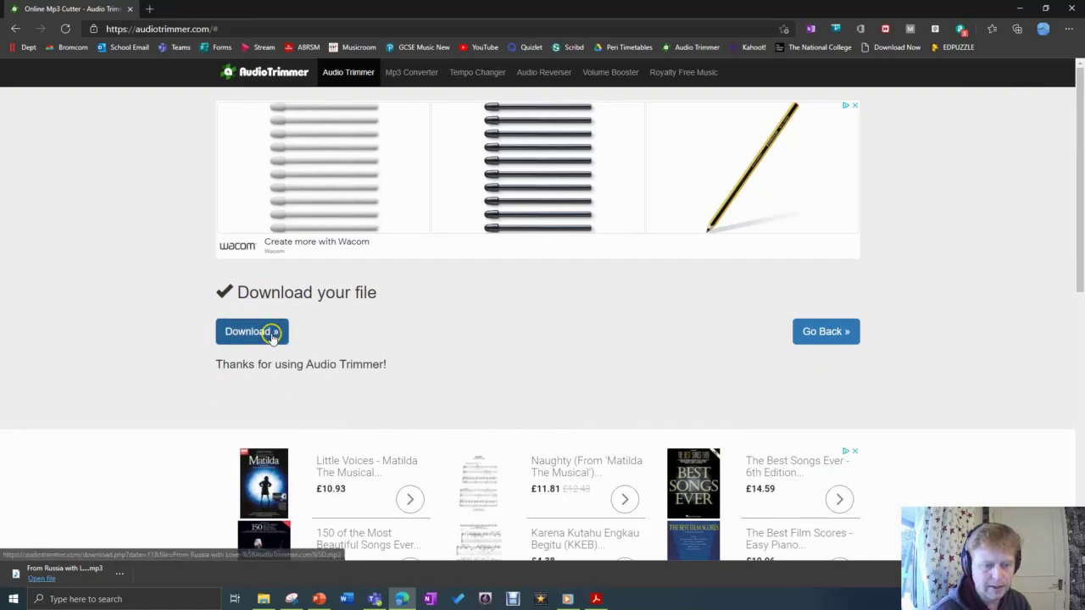
# Step: Download the new clip, show it in Downloads, and return to PowerPoint
pyautogui.click(271, 335)
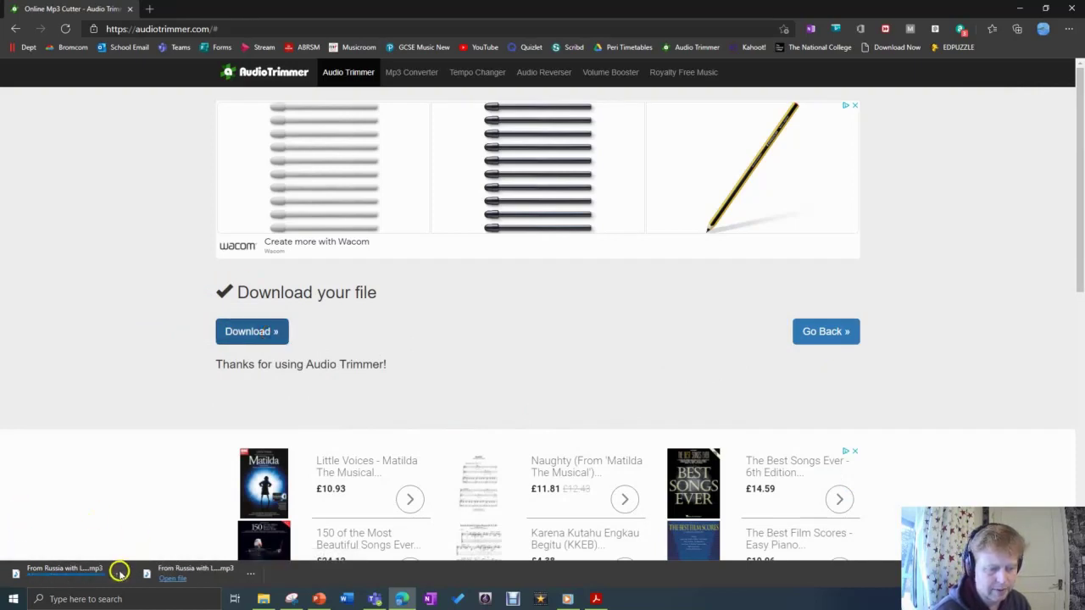
pyautogui.click(120, 575)
pyautogui.click(140, 476)
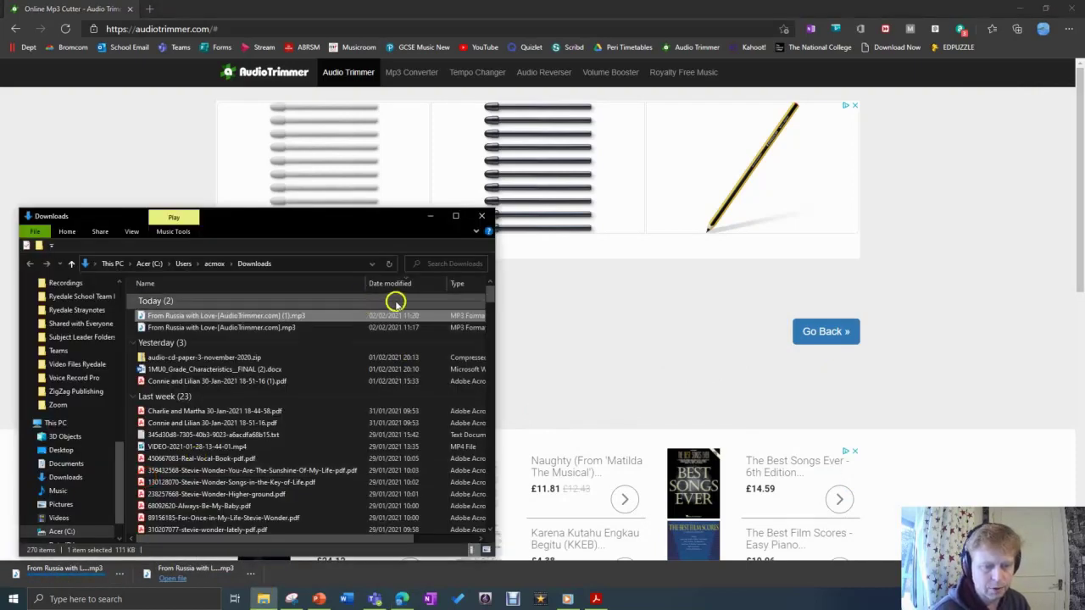
pyautogui.click(318, 599)
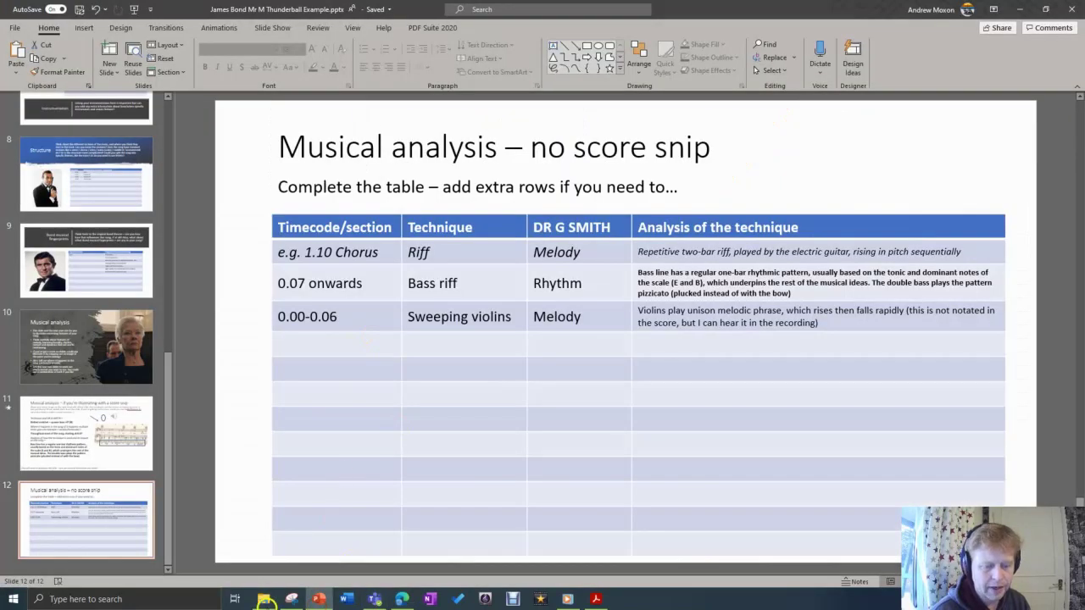
# Step: Drag the new mp3 onto slide 12 and place it beside the 0.00-0.06 Sweeping violins row
pyautogui.click(264, 600)
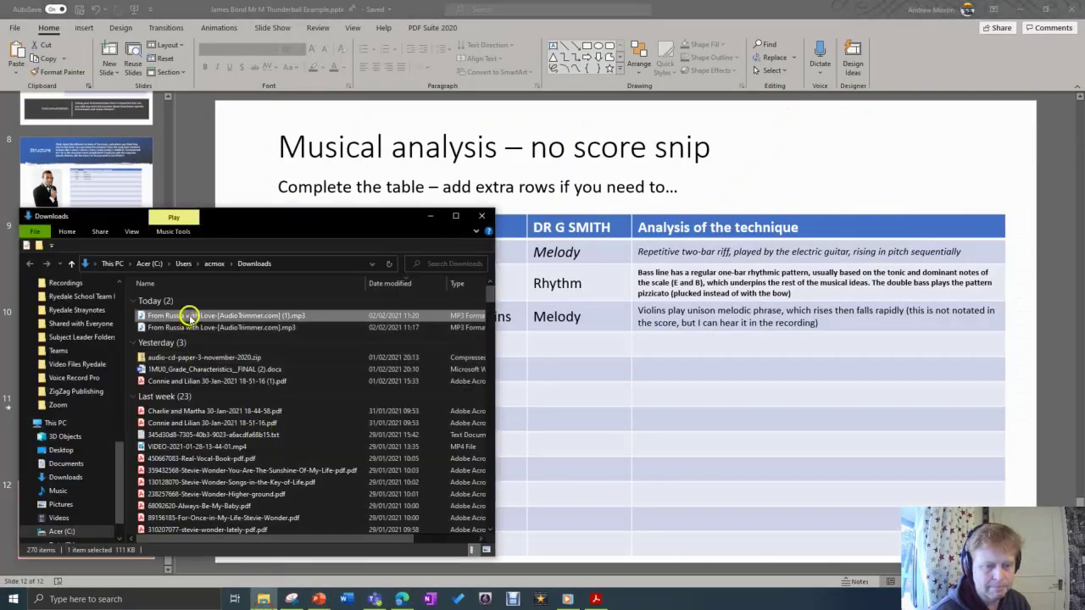
pyautogui.moveTo(189, 315); pyautogui.dragTo(593, 341)
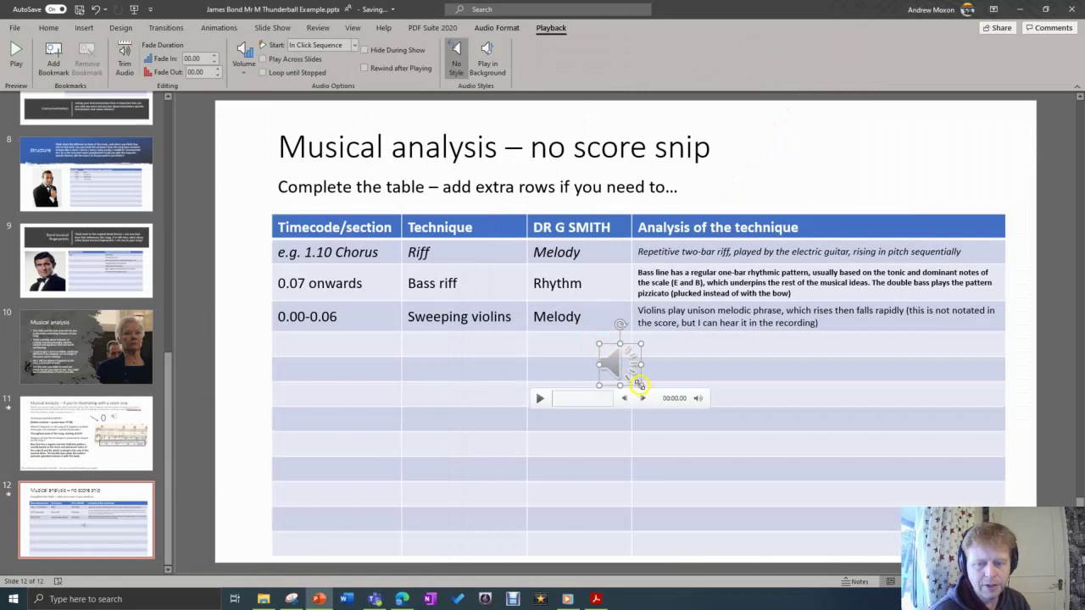
pyautogui.moveTo(604, 355); pyautogui.dragTo(255, 317)
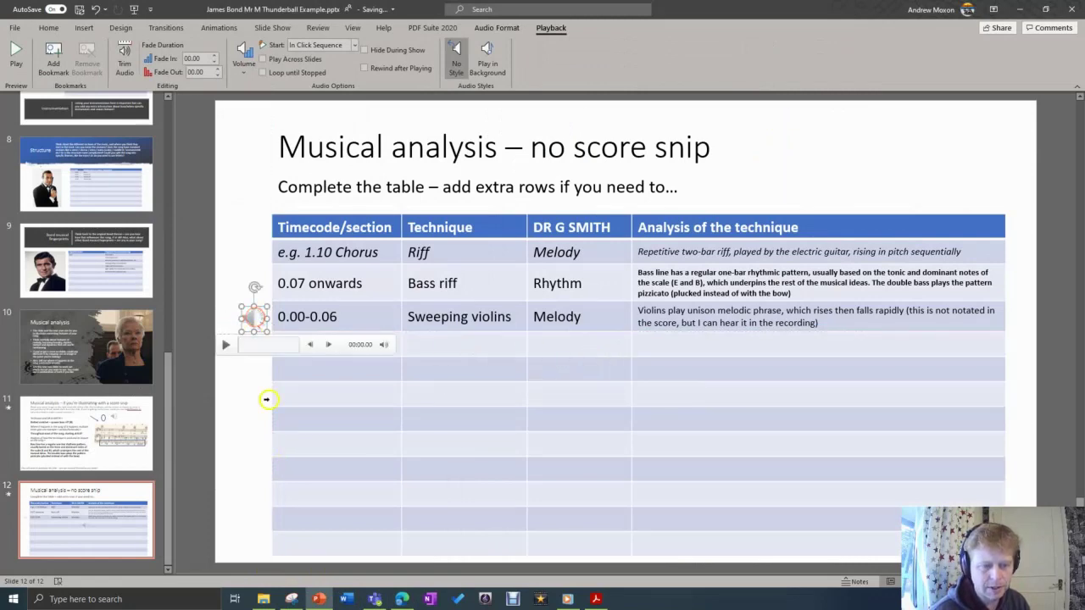
pyautogui.click(254, 424)
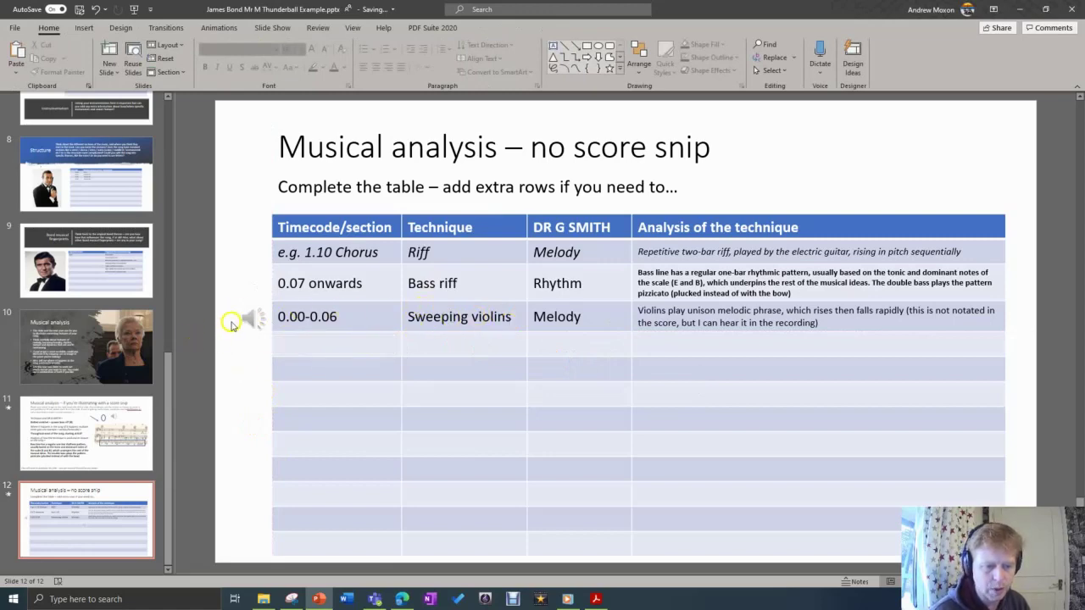
# Step: Play the embedded 7-second clip once to test it, then stop and deselect it
pyautogui.click(227, 347)
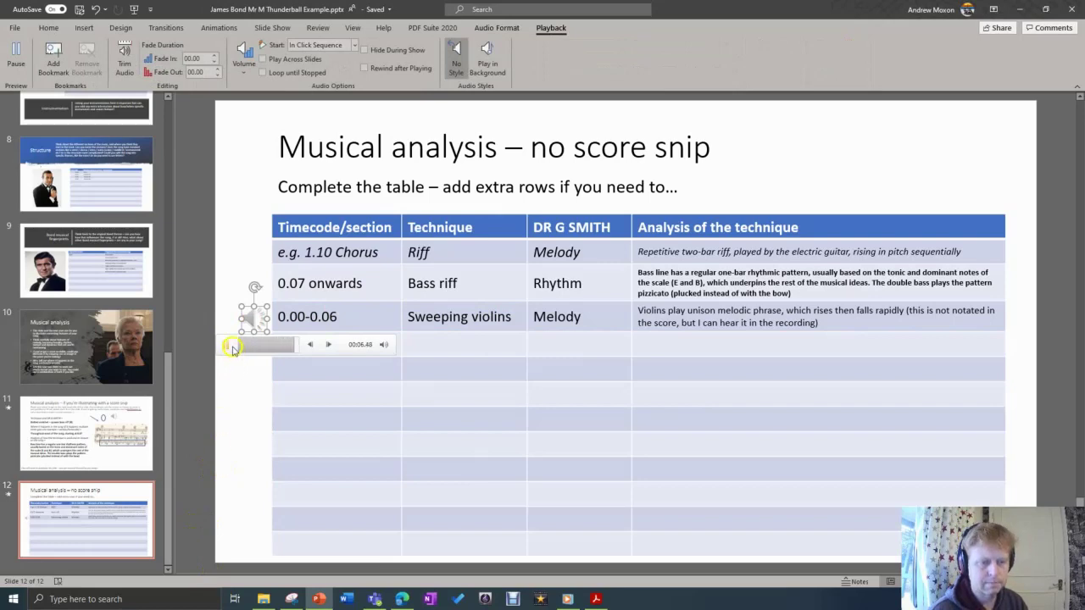
pyautogui.click(225, 344)
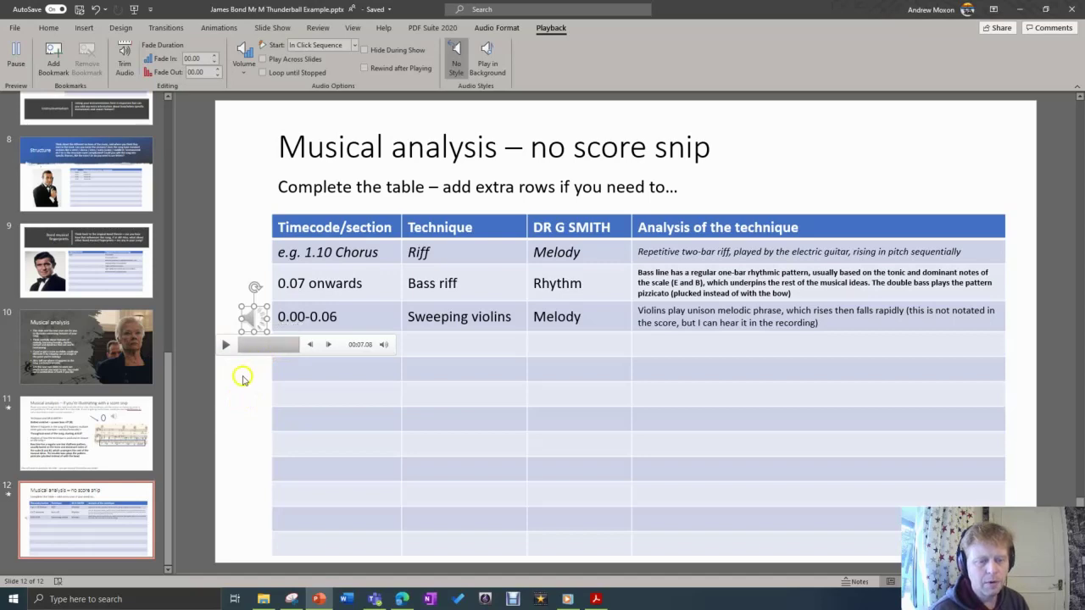
pyautogui.click(243, 377)
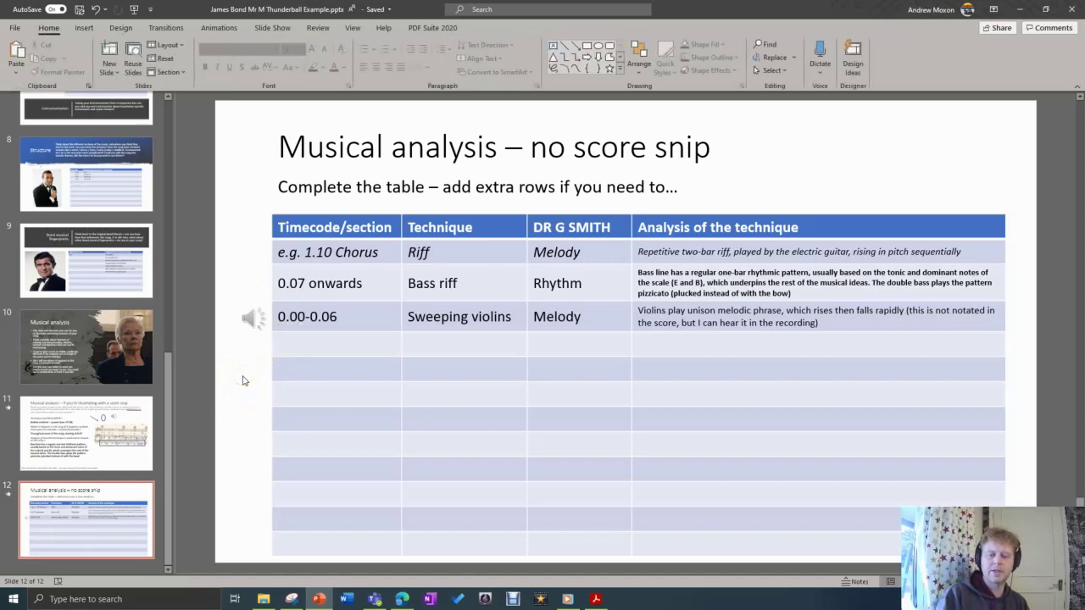